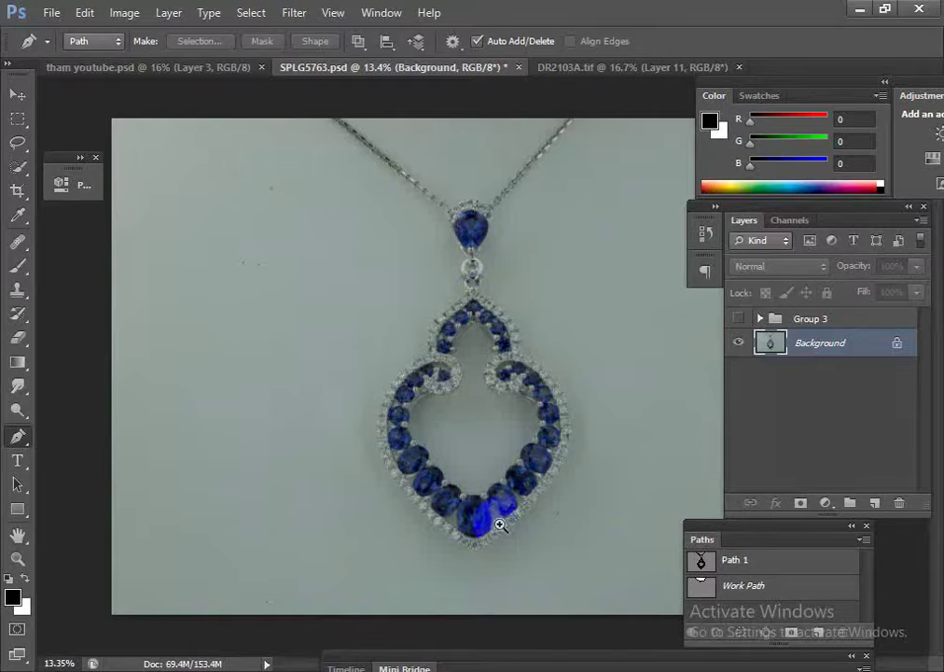
Fill Layer 1 with white as a plain backdrop behind the pendant.
scroll(479, 397, down, 3)
scroll(573, 457, up, 3)
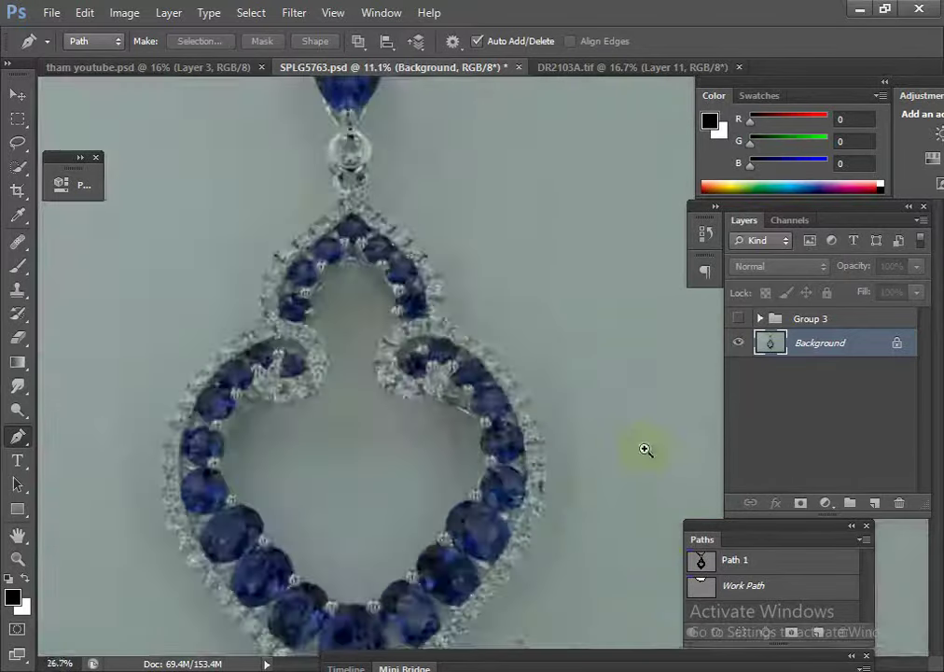
scroll(645, 446, down, 1)
scroll(560, 420, up, 4)
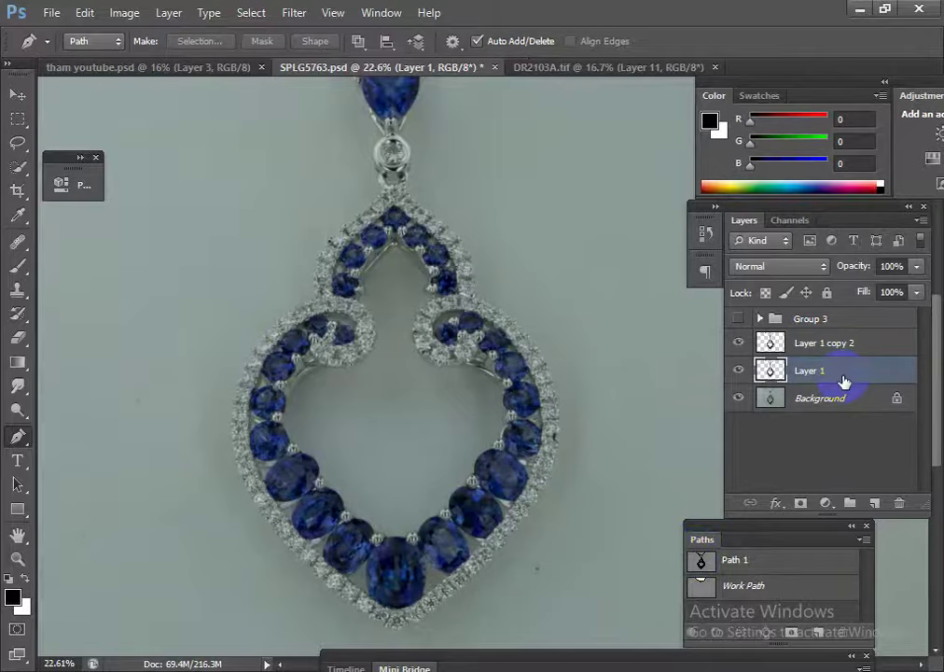
key(ctrl+BackSpace)
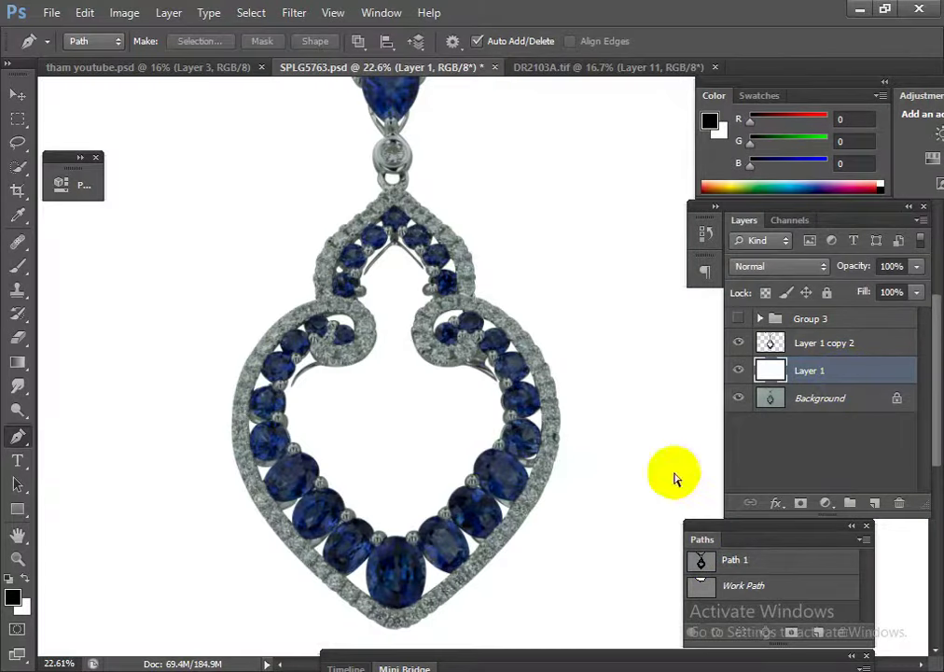
scroll(534, 374, up, 3)
scroll(447, 371, down, 4)
scroll(521, 468, up, 1)
scroll(489, 410, down, 4)
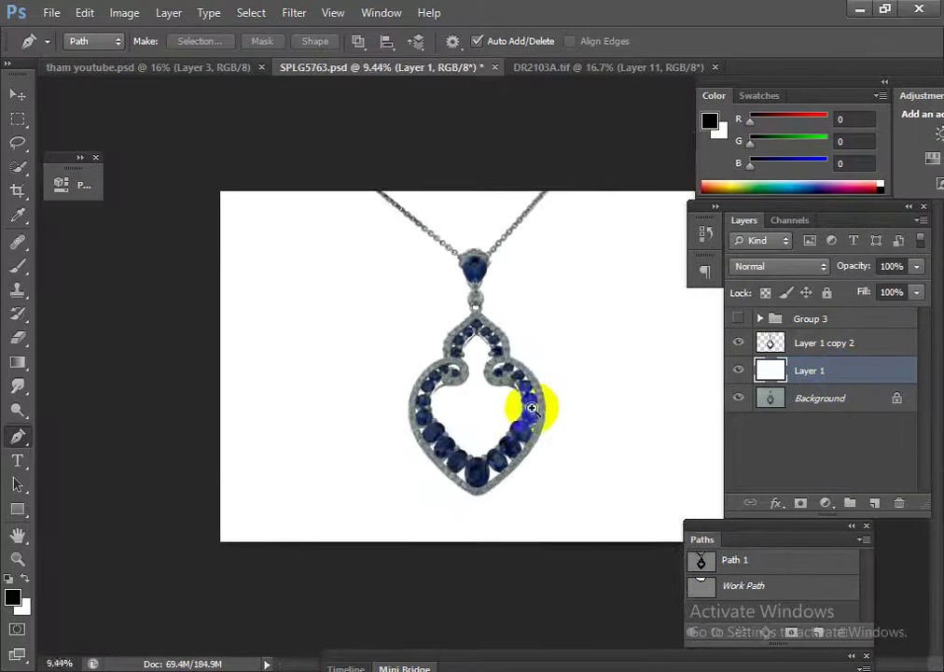
scroll(532, 408, up, 1)
Select Layer 1 copy 2 and load the pendant's outline as a selection.
click(796, 341)
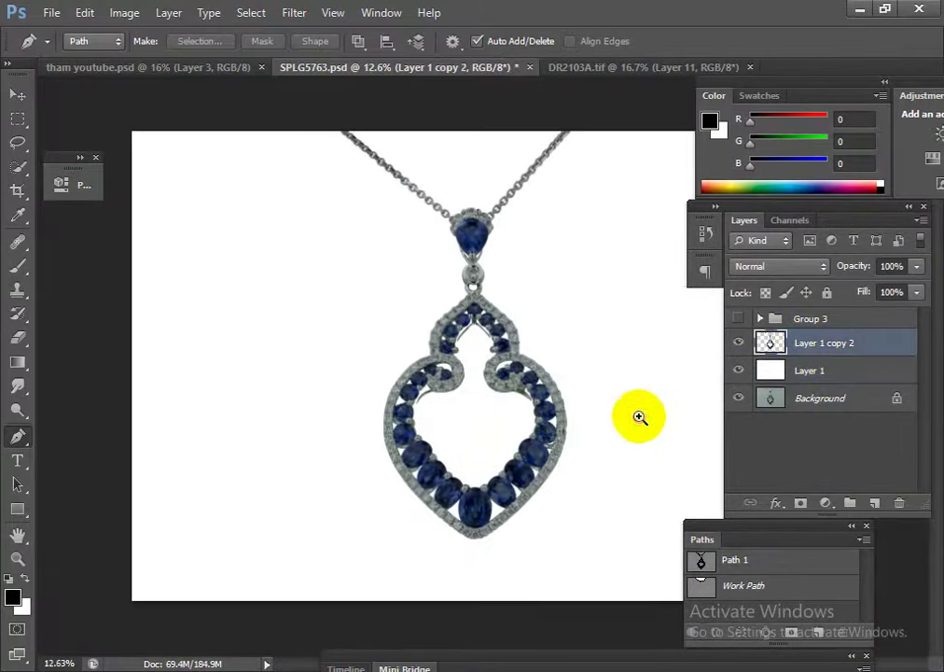
scroll(559, 409, down, 2)
scroll(527, 453, up, 2)
scroll(585, 511, up, 3)
scroll(585, 510, down, 3)
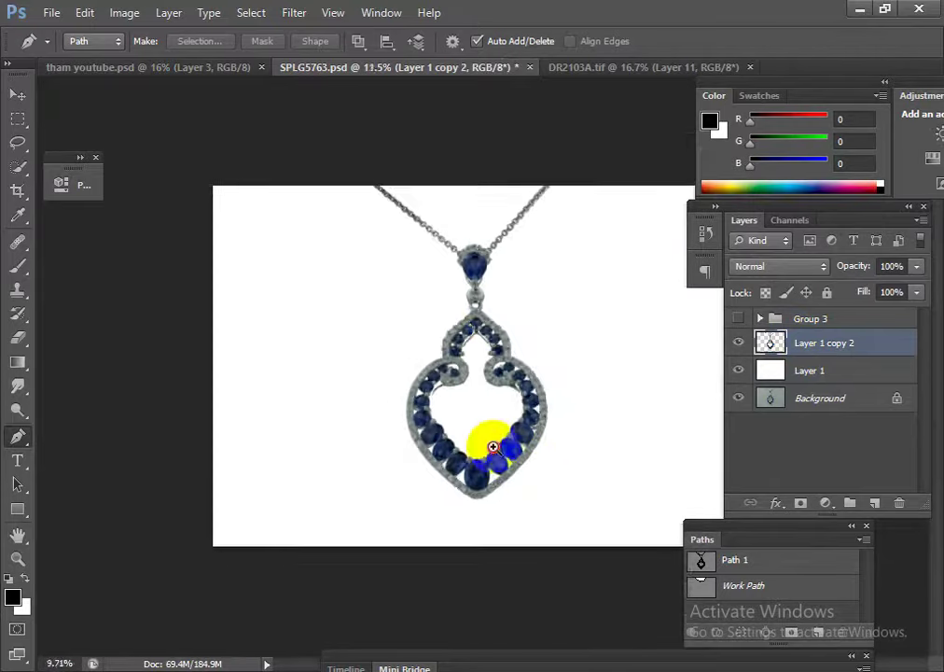
scroll(489, 447, up, 1)
scroll(527, 369, up, 1)
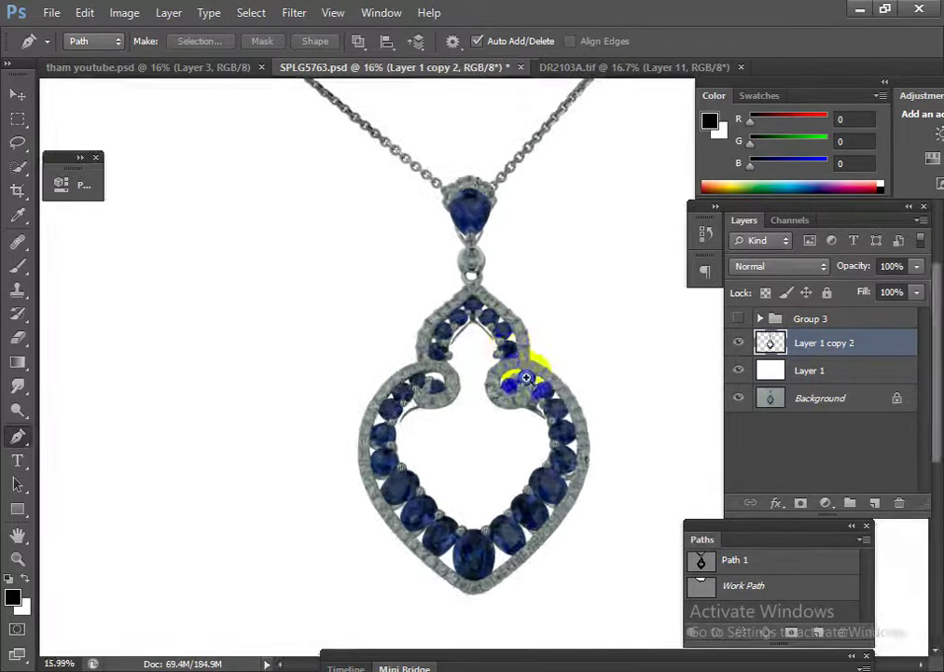
scroll(506, 333, down, 2)
scroll(516, 327, up, 2)
scroll(578, 360, up, 1)
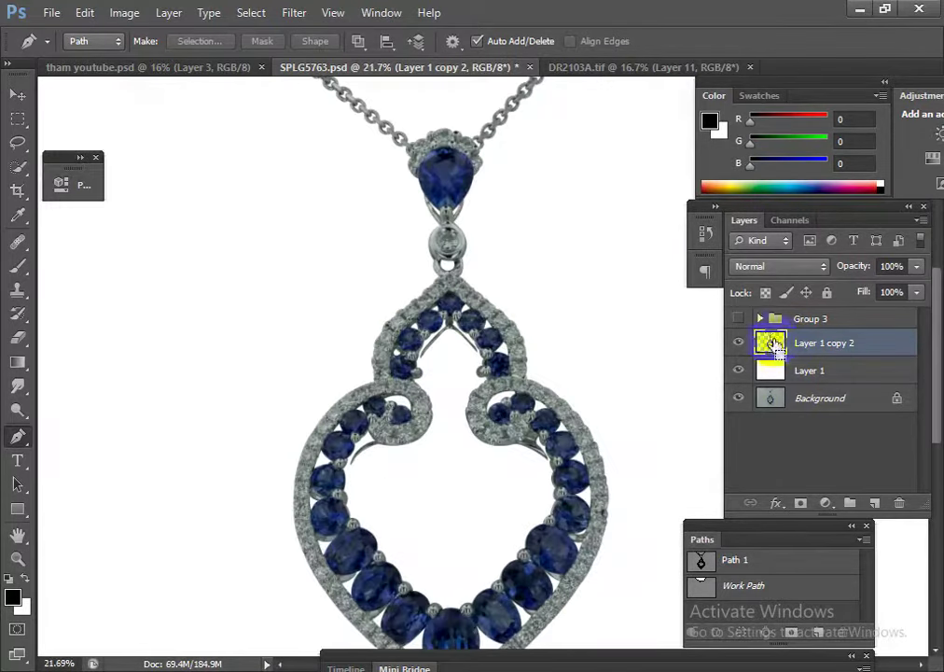
ctrl+click(771, 344)
Add a Curves adjustment layer and raise the curve midpoint to brighten the pendant.
click(825, 502)
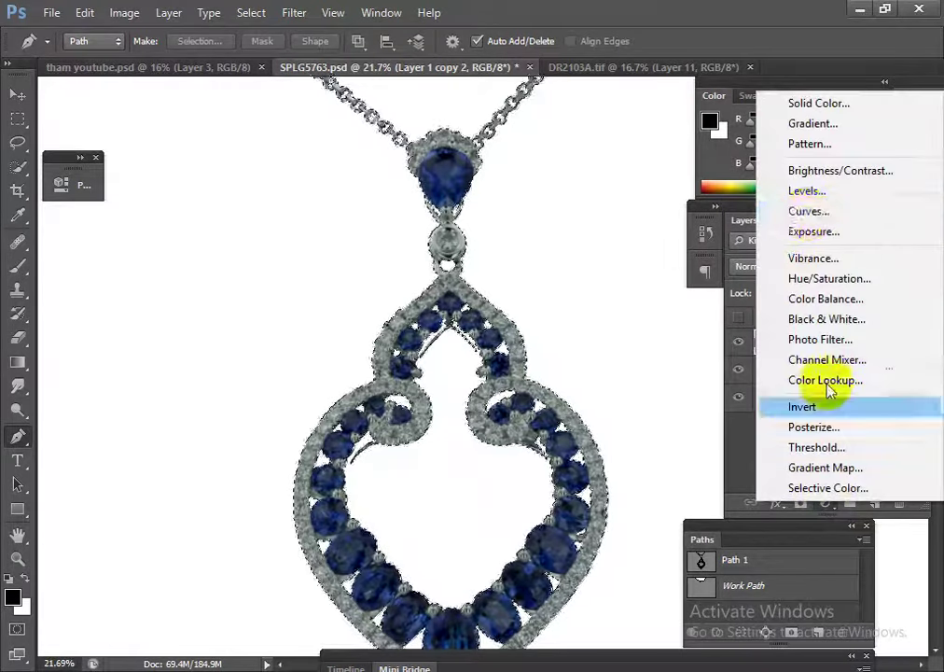
click(808, 211)
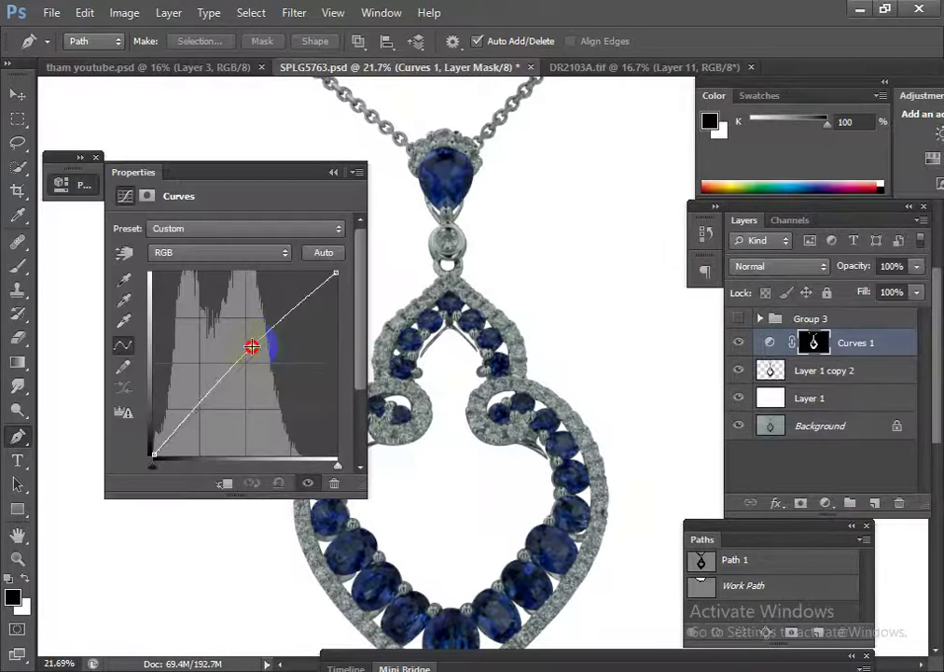
mouse_move(252, 347)
mouse_down()
mouse_move(251, 333)
mouse_move(258, 336)
mouse_up()
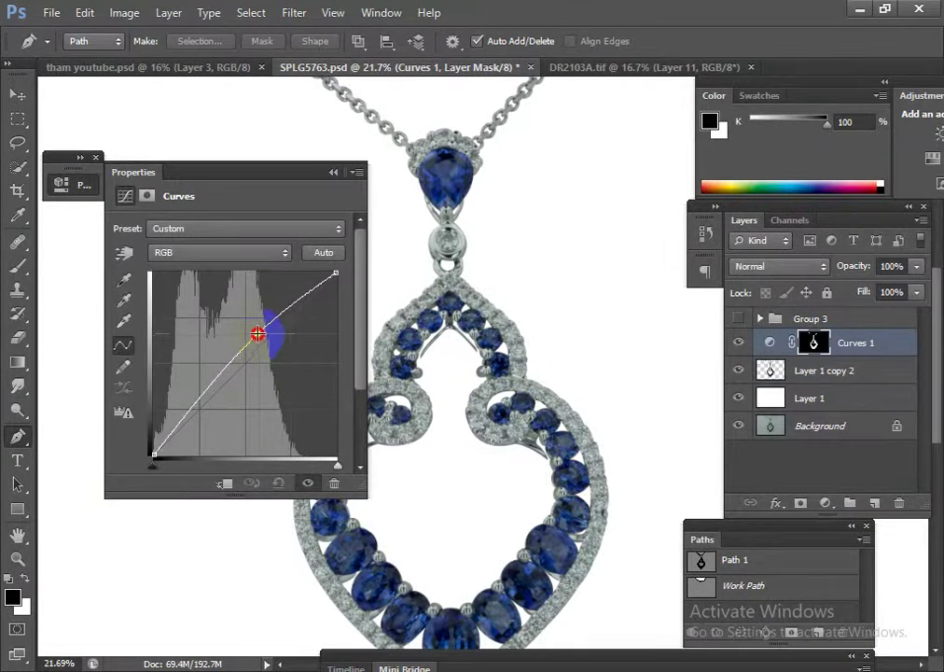
drag(259, 336, 261, 341)
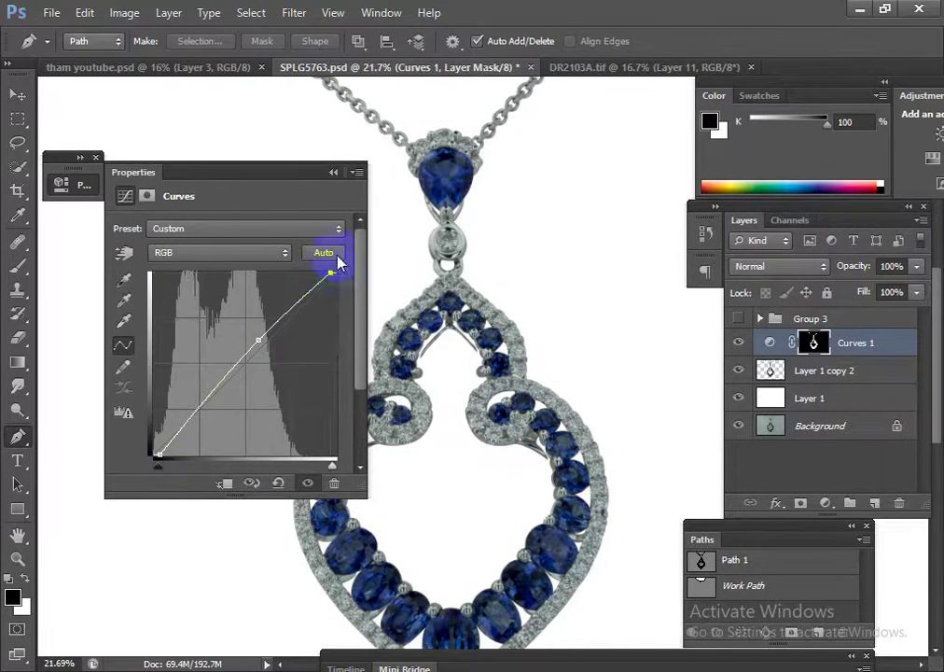
Close the Curves properties and merge Curves 1 down into the pendant layer.
click(333, 175)
scroll(559, 417, down, 5)
scroll(516, 394, up, 2)
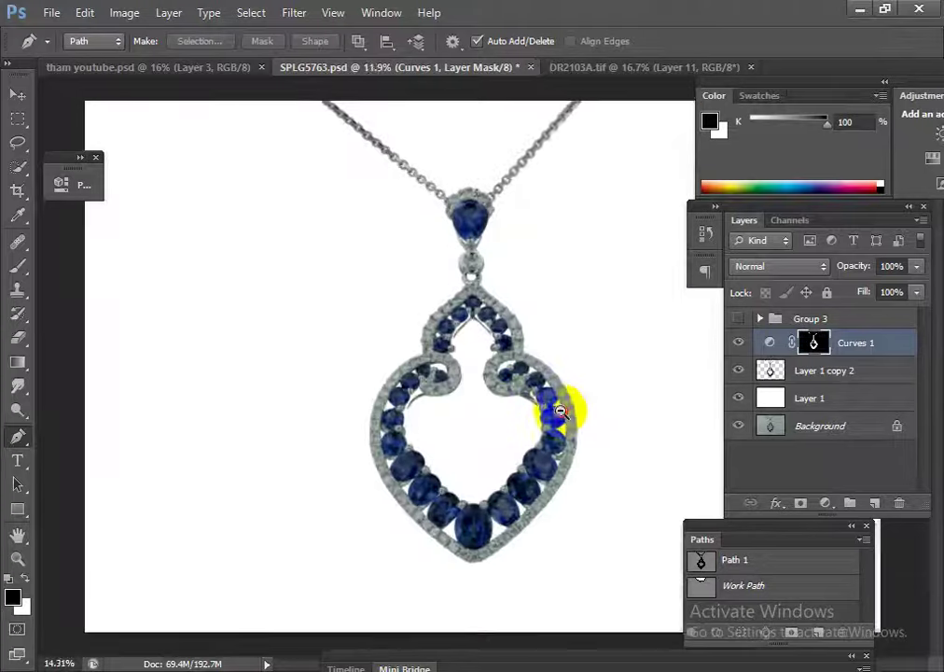
scroll(569, 410, up, 1)
key(Delete)
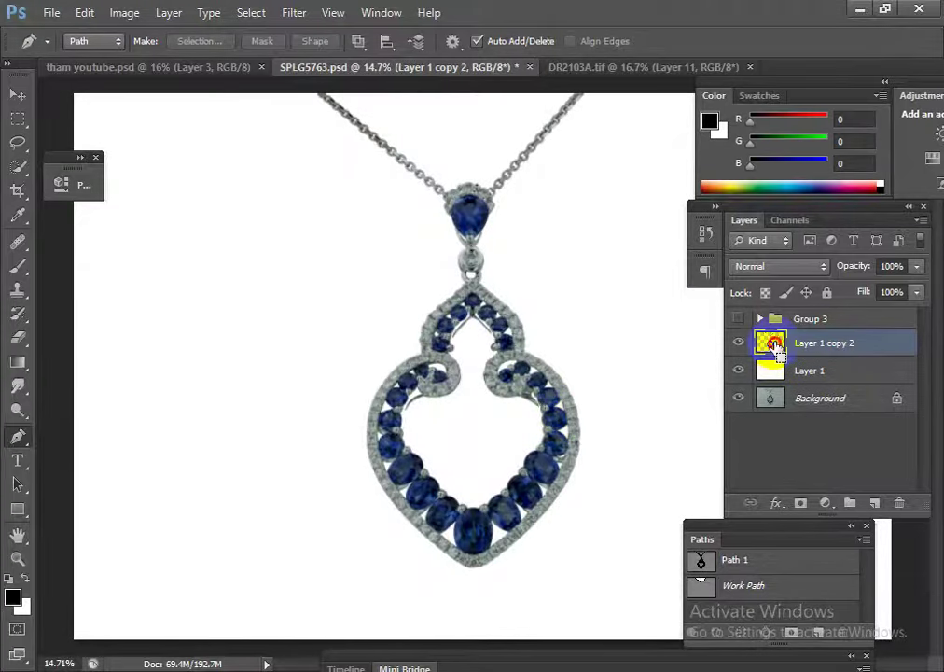
Reload the pendant outline and zoom in on a diamond in the DR2103A.tif collage.
ctrl+click(773, 346)
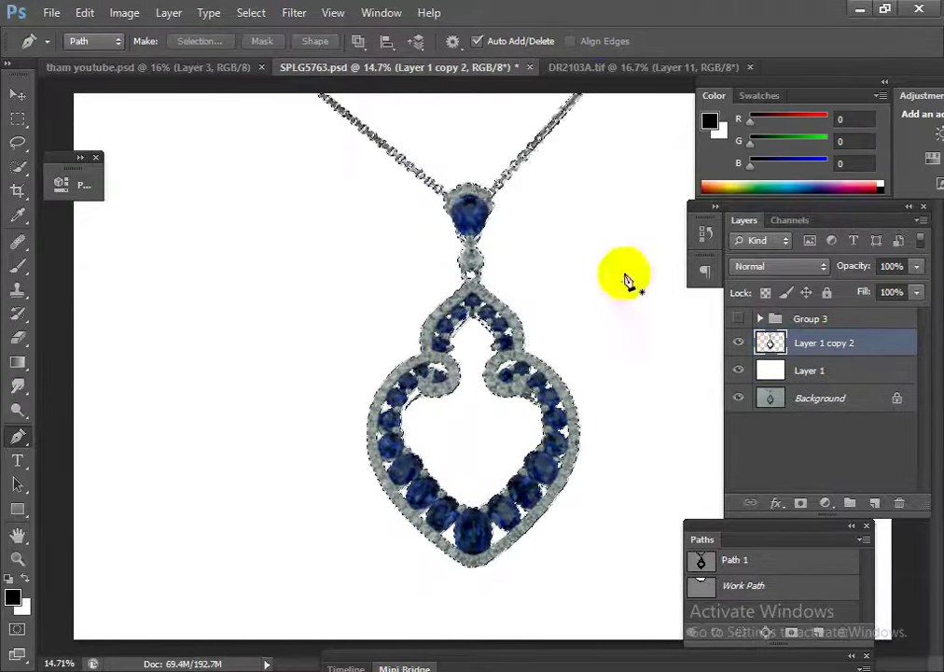
click(620, 73)
drag(391, 444, 447, 455)
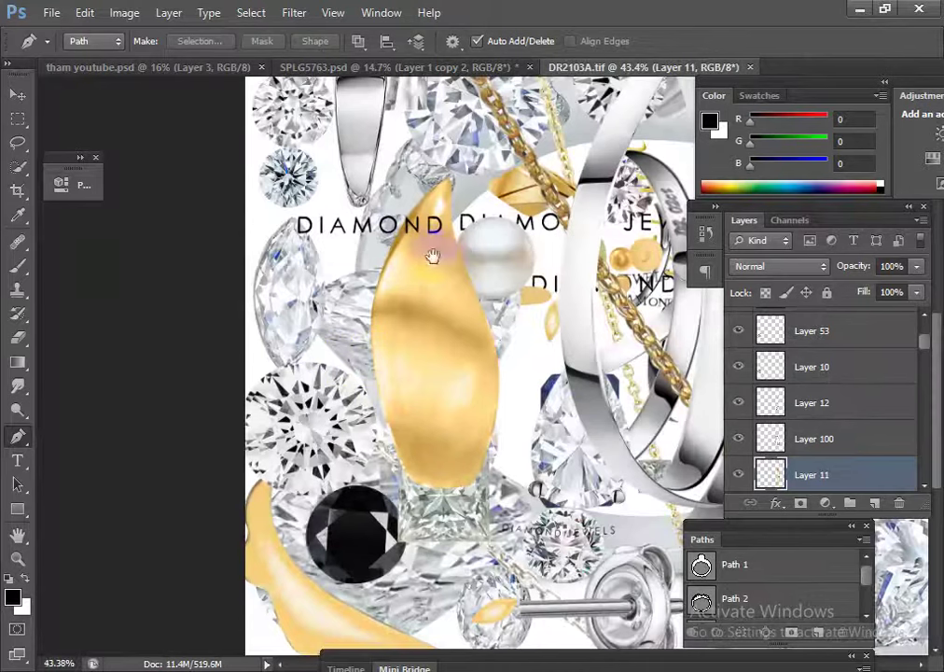
click(17, 94)
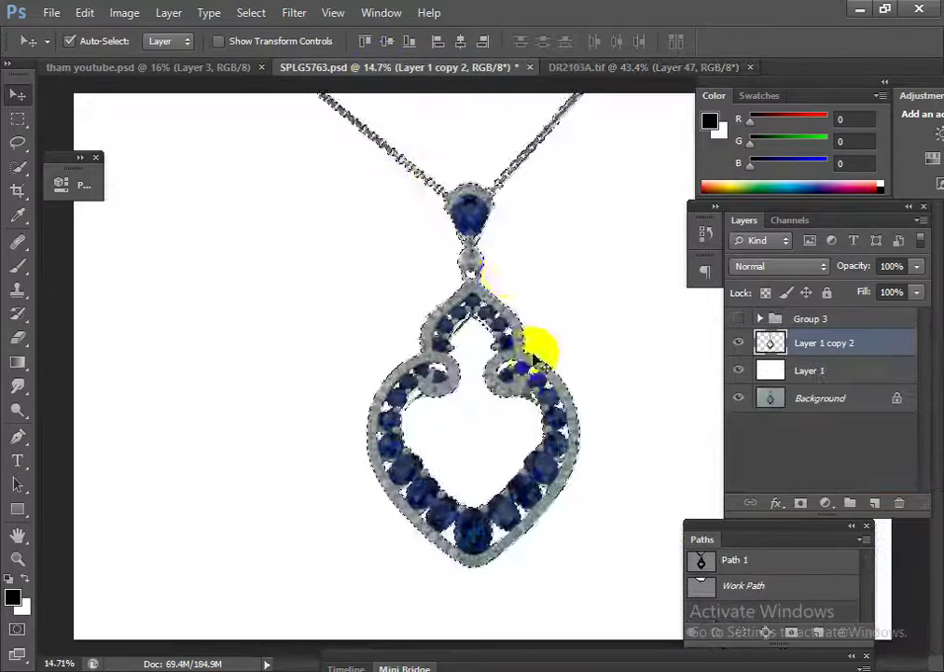
Drag the collage diamond into SPLG5763 under the top sapphire and scale it to 36.78%.
drag(190, 70, 527, 558)
mouse_move(434, 289)
mouse_down()
mouse_move(560, 380)
mouse_move(396, 416)
mouse_move(390, 352)
mouse_move(432, 262)
mouse_move(501, 410)
mouse_up()
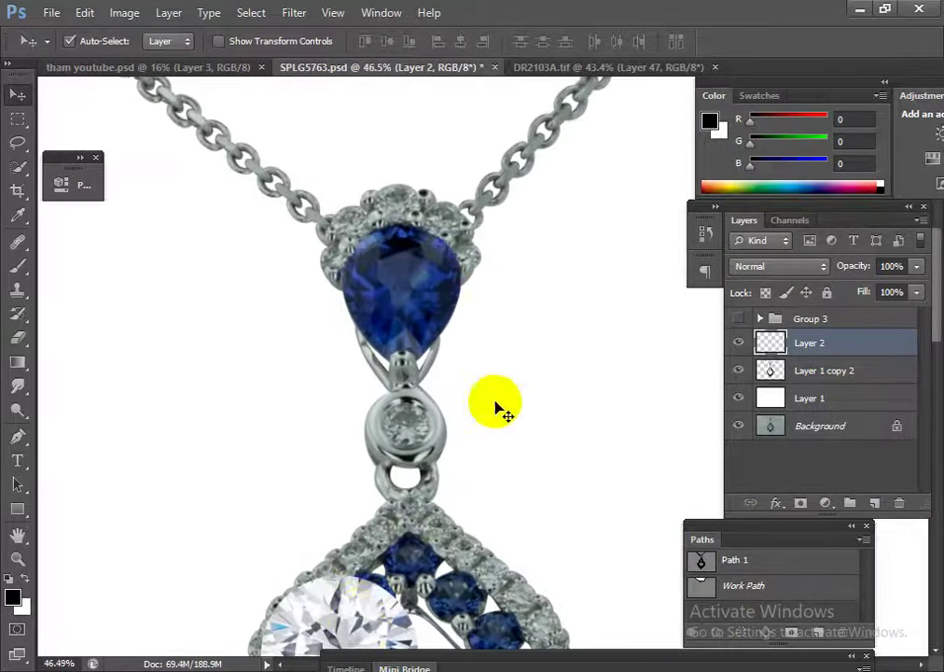
mouse_move(366, 617)
mouse_down()
mouse_move(405, 407)
mouse_move(422, 396)
mouse_up()
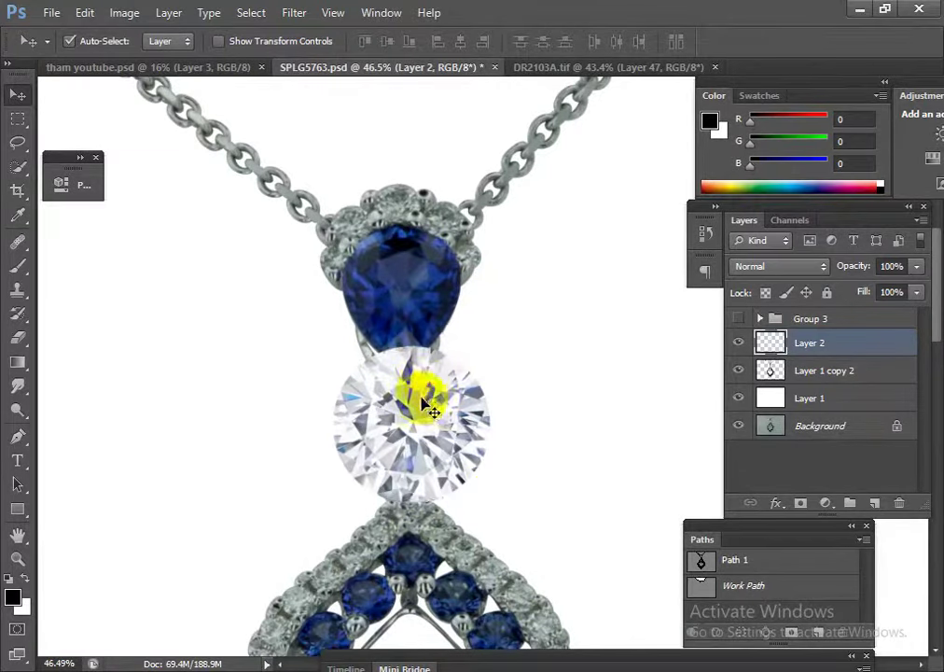
key(ctrl+t)
mouse_move(487, 501)
mouse_down()
mouse_move(410, 432)
mouse_move(442, 454)
mouse_up()
mouse_move(390, 400)
mouse_down()
mouse_move(441, 457)
mouse_move(409, 446)
mouse_up()
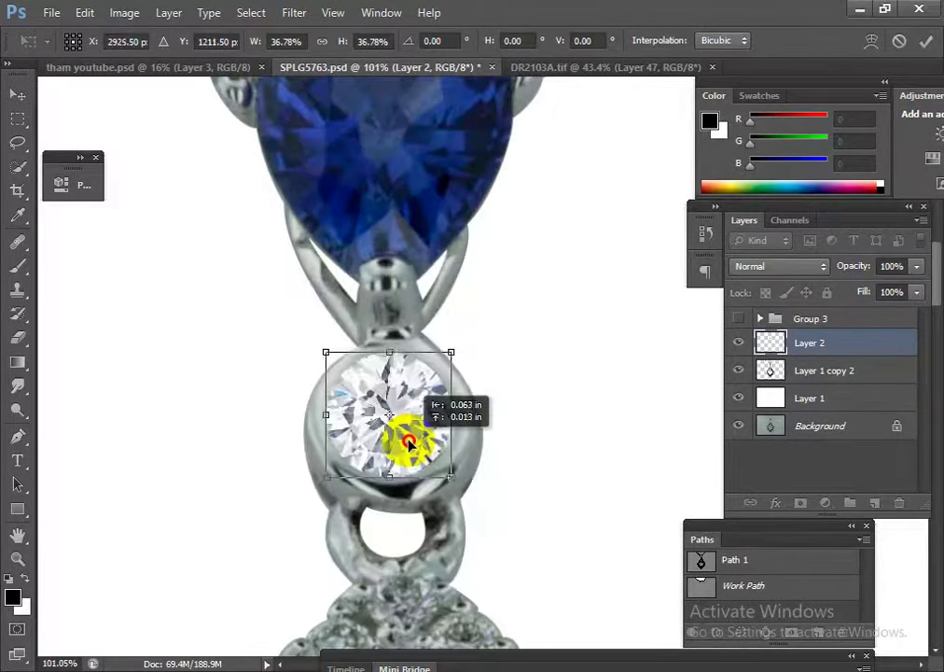
key(Return)
Place a diamond copy at the sapphire's top-right and shrink a duplicate to about half size.
scroll(383, 441, down, 3)
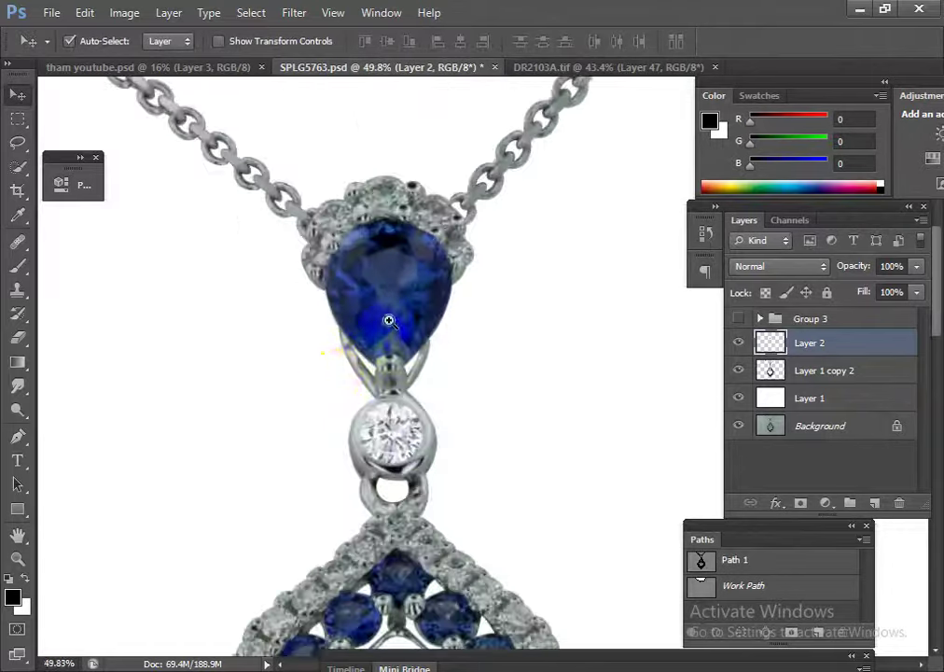
scroll(421, 453, up, 3)
scroll(442, 464, down, 1)
drag(408, 523, 512, 231)
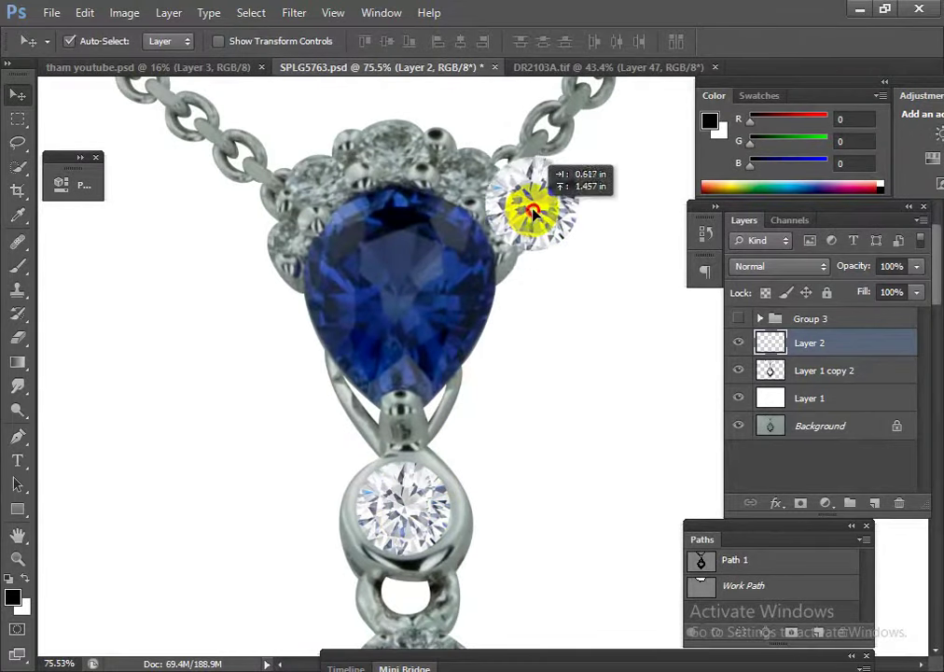
key(ctrl+j)
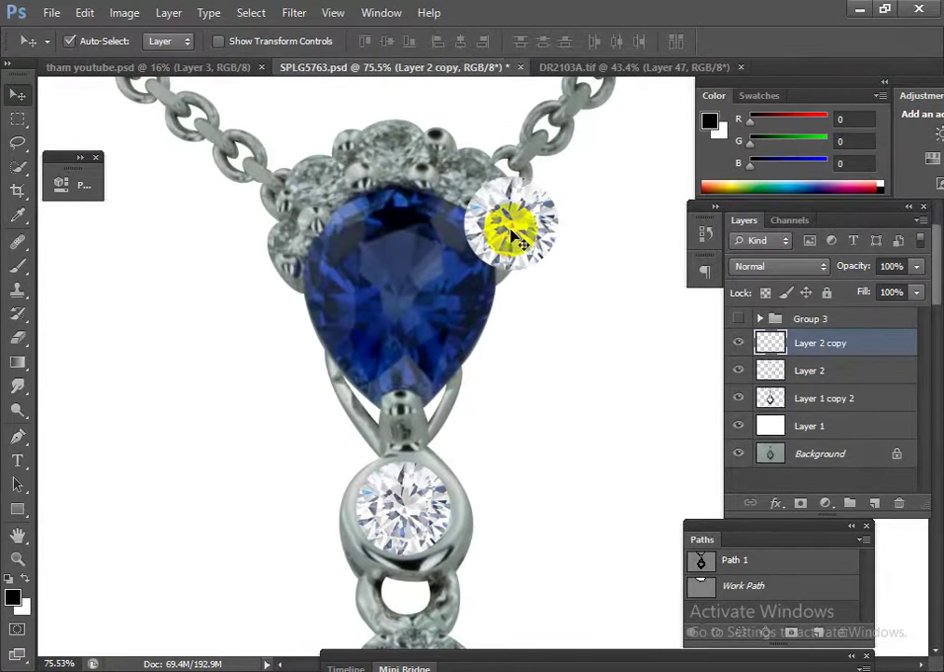
key(ctrl+t)
drag(557, 270, 528, 257)
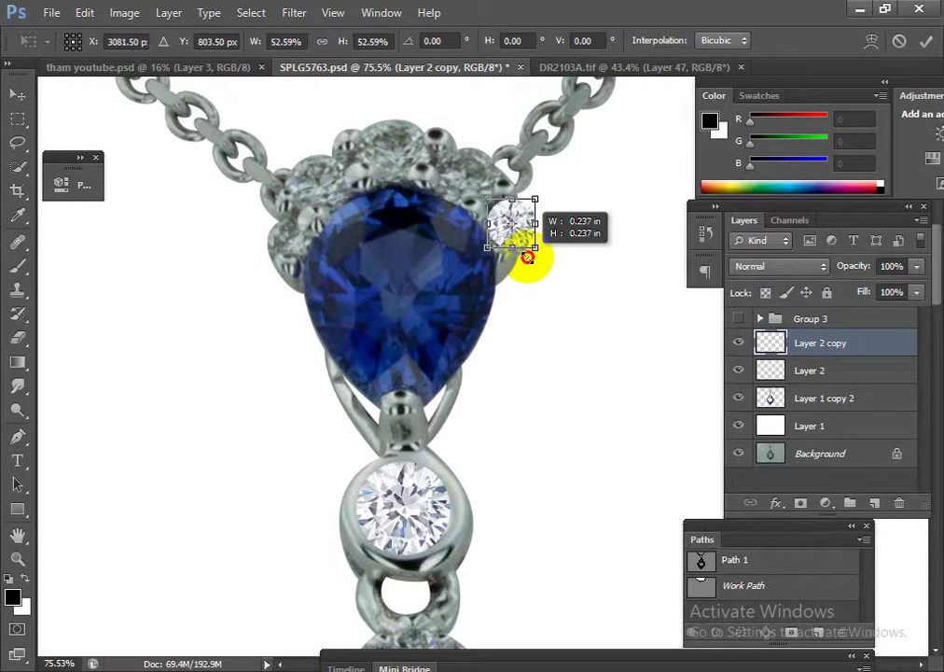
key(Return)
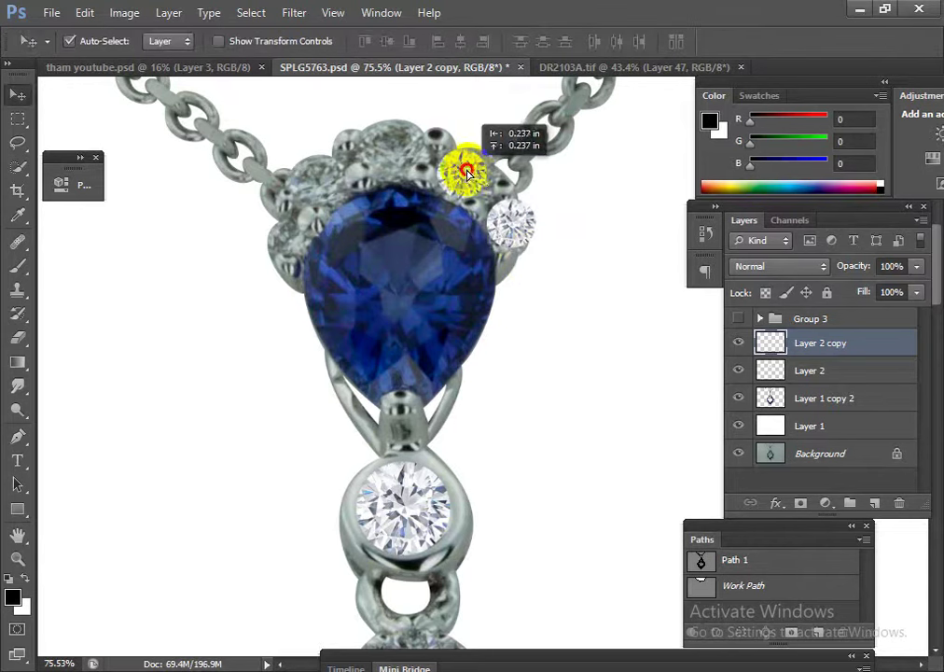
Add diamond copies on the sapphire's halo and over the left cluster stone.
mouse_move(467, 173)
mouse_down()
mouse_move(498, 206)
mouse_move(413, 158)
mouse_up()
key(ctrl+t)
key(Return)
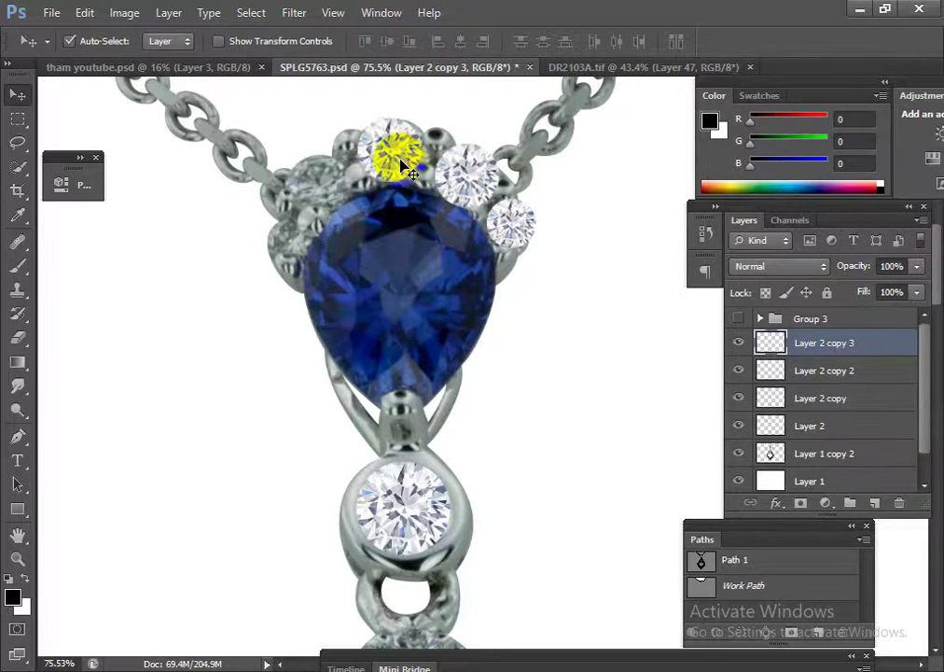
mouse_move(402, 163)
mouse_down()
mouse_move(330, 186)
mouse_move(292, 245)
mouse_up()
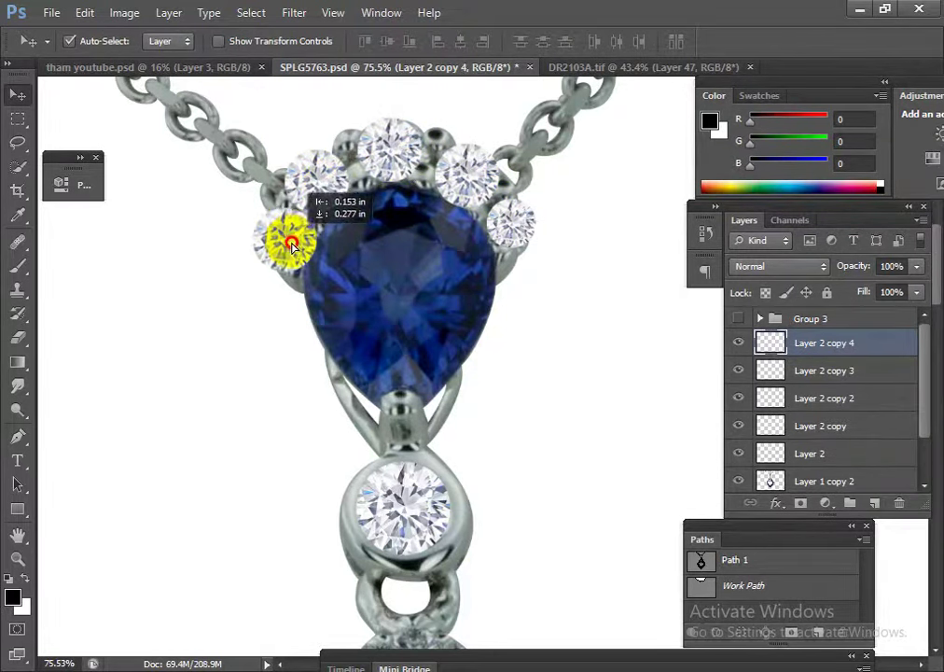
scroll(400, 337, down, 3)
scroll(506, 506, up, 2)
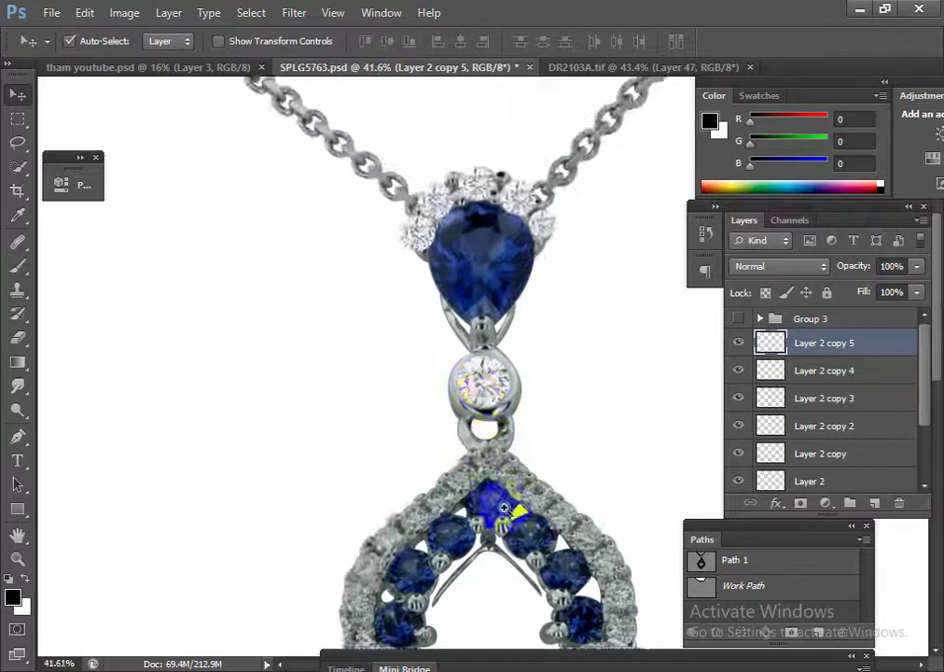
scroll(428, 342, down, 3)
scroll(428, 342, up, 2)
scroll(459, 268, up, 1)
scroll(439, 354, down, 3)
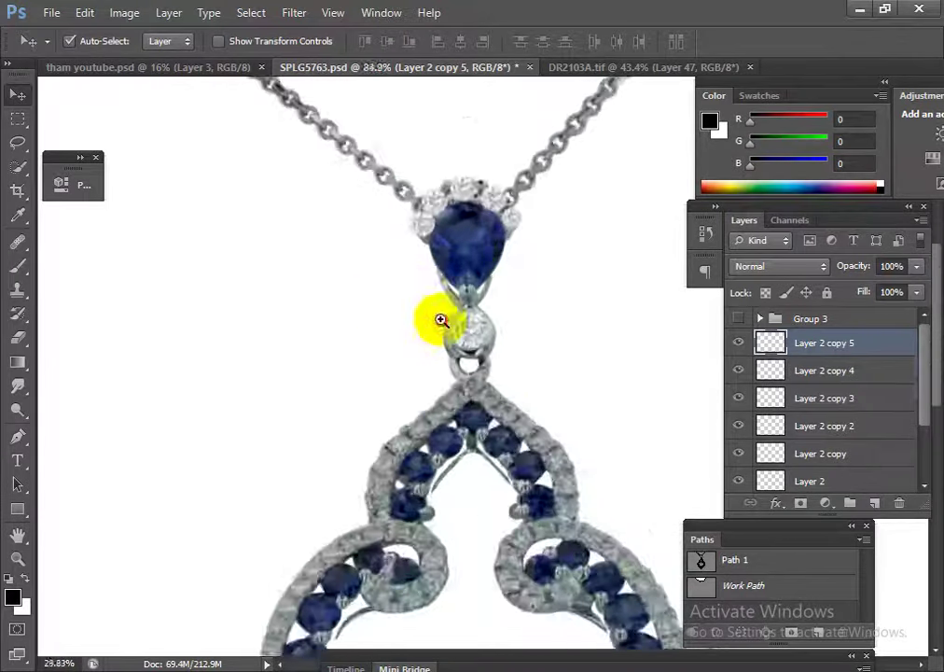
scroll(441, 320, up, 2)
Place a diamond copy atop the pavé band and shrink it to about 56%.
drag(494, 358, 504, 439)
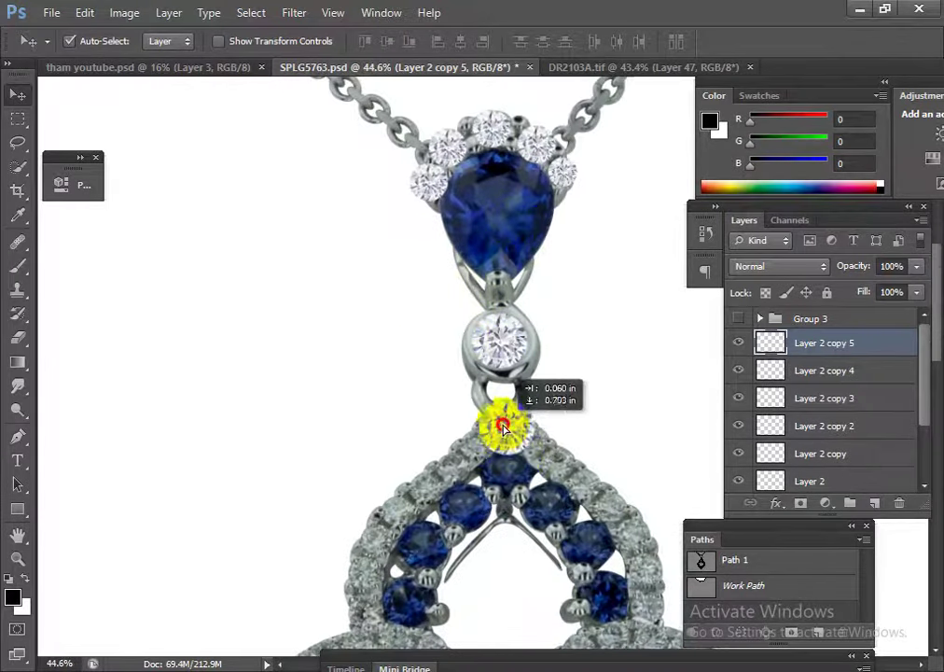
scroll(592, 495, up, 3)
key(ctrl+t)
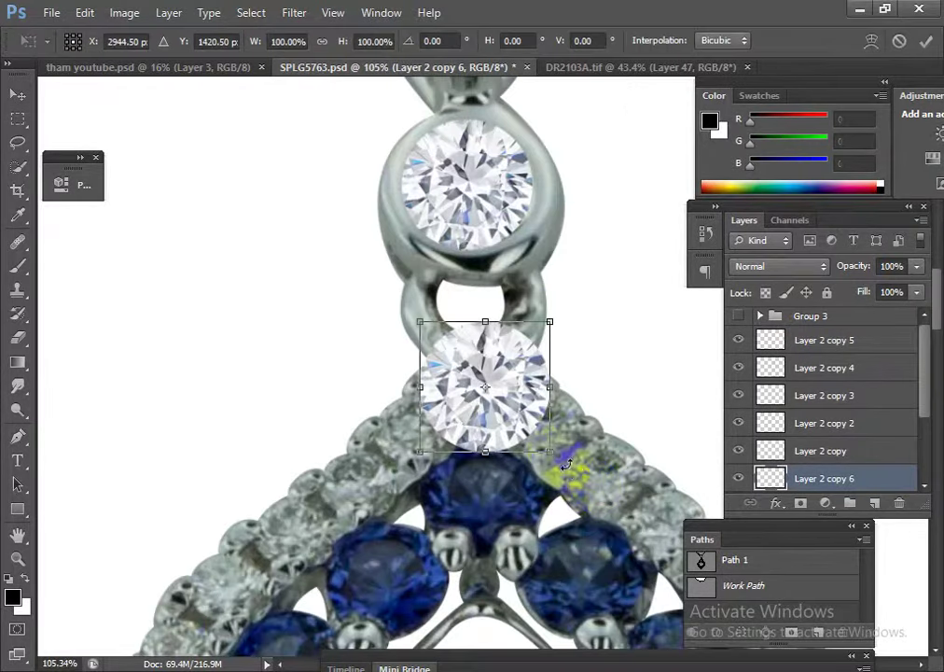
mouse_move(555, 451)
mouse_down()
mouse_move(506, 421)
mouse_move(528, 432)
mouse_move(516, 436)
mouse_up()
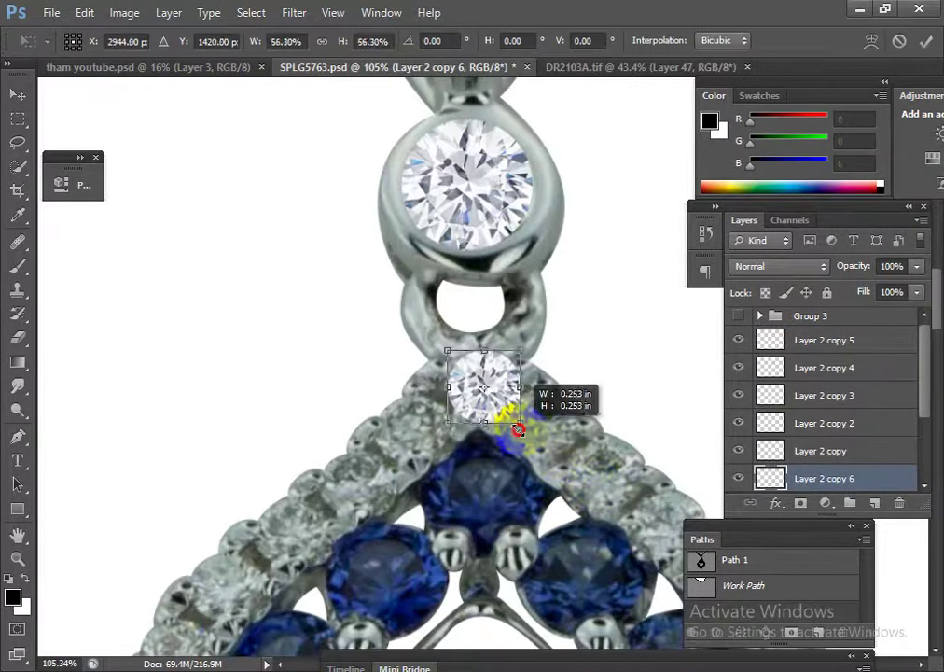
key(Return)
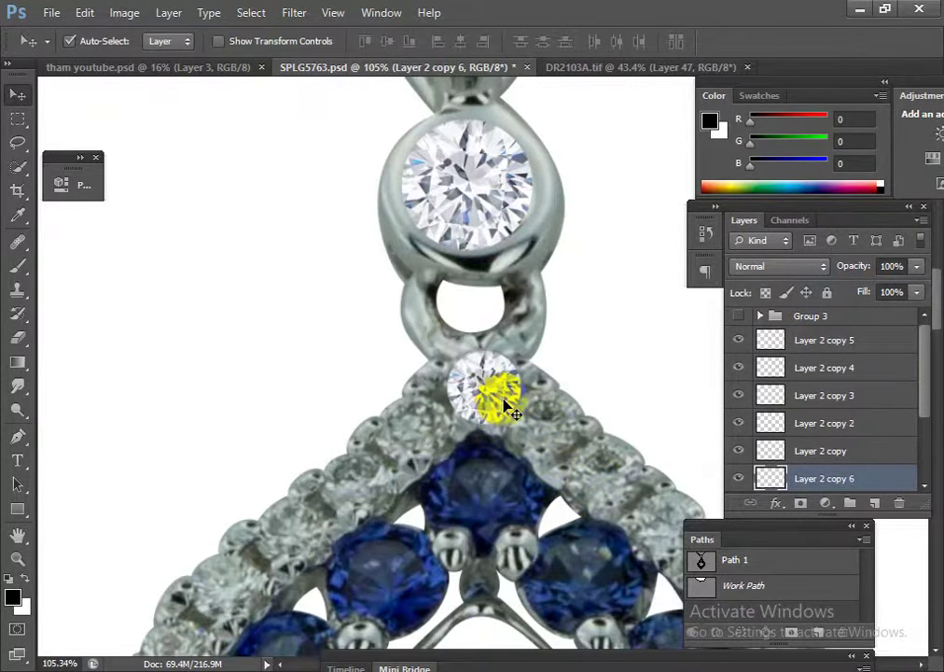
scroll(480, 490, down, 3)
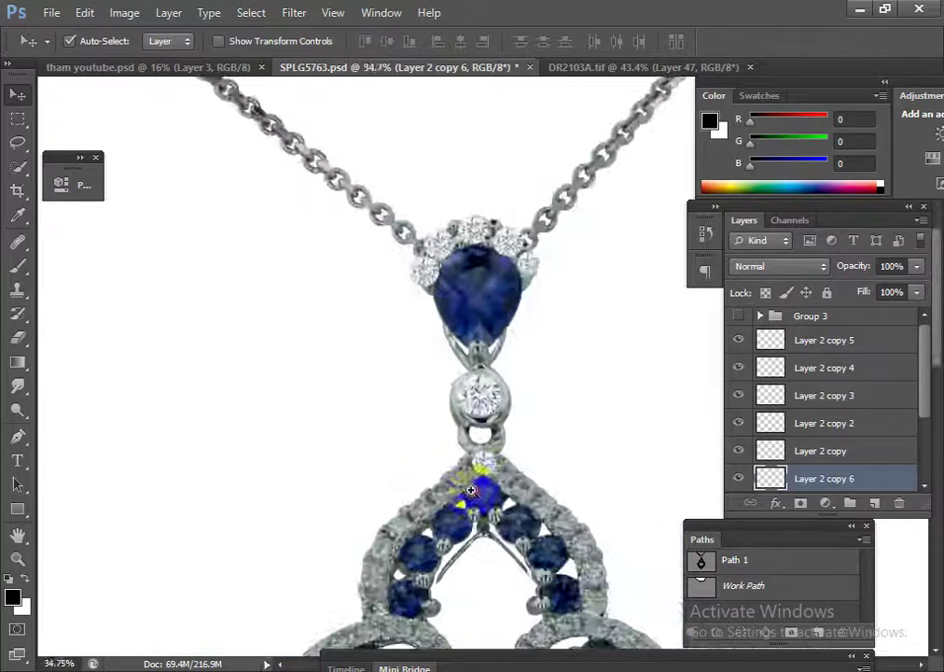
drag(443, 435, 428, 321)
Alt-drag five more diamond copies onto successive pavé stones along the lower band.
scroll(457, 303, up, 3)
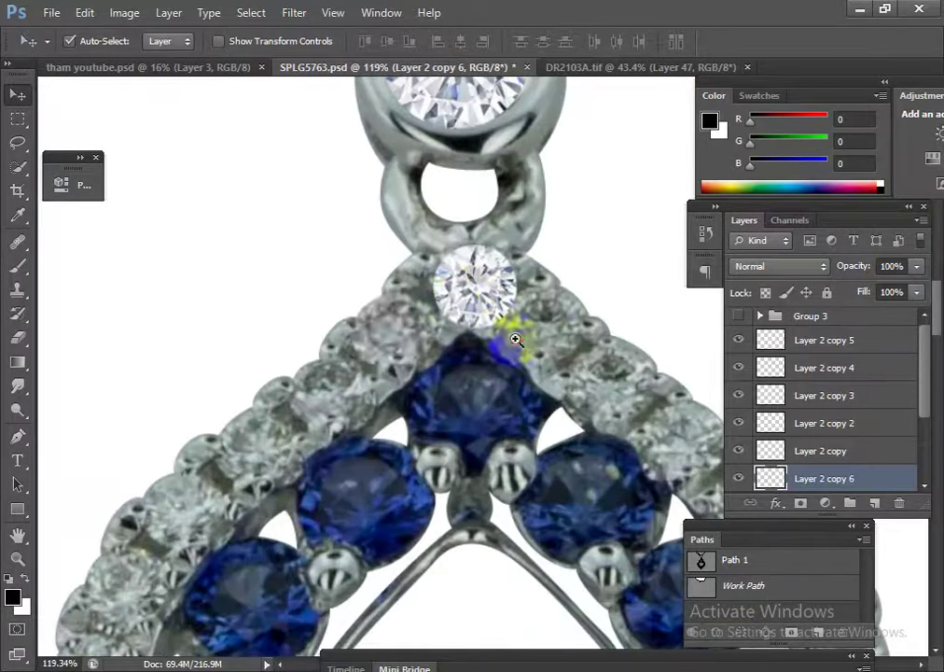
mouse_move(512, 333)
mouse_down()
mouse_move(374, 338)
mouse_move(186, 514)
mouse_move(466, 252)
mouse_move(403, 336)
mouse_move(369, 449)
mouse_move(378, 515)
mouse_move(400, 280)
mouse_move(480, 348)
mouse_move(590, 383)
mouse_move(576, 380)
mouse_move(633, 459)
mouse_move(630, 557)
mouse_move(563, 273)
mouse_move(553, 354)
mouse_move(480, 392)
mouse_move(369, 383)
mouse_move(348, 362)
mouse_move(492, 465)
mouse_up()
mouse_move(565, 238)
mouse_down()
mouse_move(468, 241)
mouse_move(478, 234)
mouse_move(404, 252)
mouse_up()
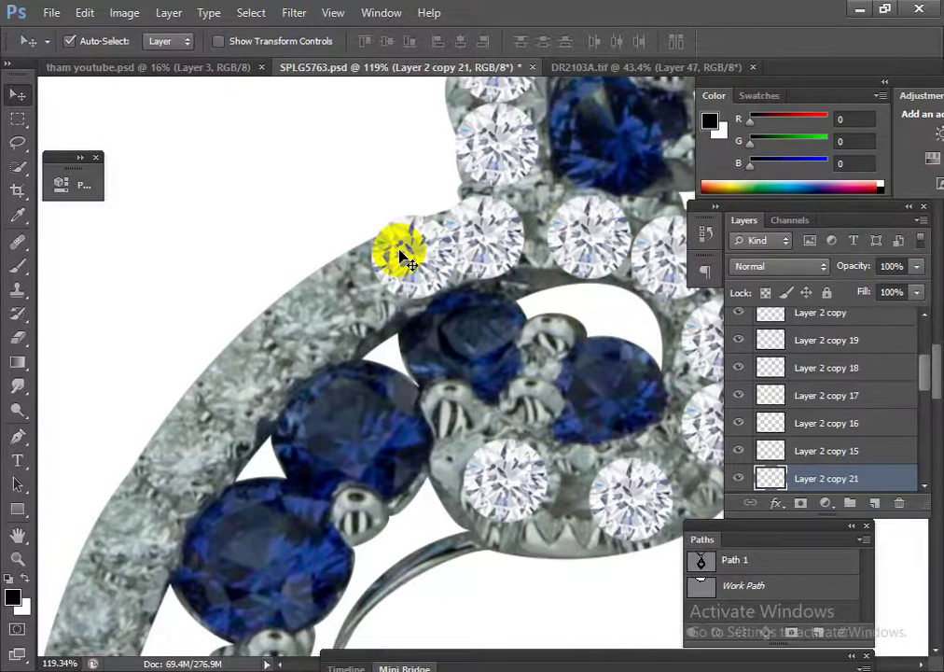
drag(393, 236, 318, 308)
mouse_move(318, 308)
mouse_down()
mouse_move(185, 455)
mouse_move(130, 530)
mouse_move(138, 538)
mouse_move(185, 495)
mouse_move(425, 172)
mouse_move(396, 187)
mouse_move(346, 286)
mouse_move(312, 444)
mouse_move(316, 543)
mouse_move(238, 201)
mouse_move(211, 336)
mouse_move(254, 443)
mouse_move(274, 154)
mouse_up()
mouse_move(291, 231)
mouse_down()
mouse_move(339, 314)
mouse_move(416, 400)
mouse_move(251, 231)
mouse_move(322, 350)
mouse_move(388, 422)
mouse_move(307, 274)
mouse_move(243, 211)
mouse_move(316, 317)
mouse_move(408, 403)
mouse_move(460, 408)
mouse_move(472, 458)
mouse_move(407, 340)
mouse_move(486, 396)
mouse_move(285, 316)
mouse_move(443, 390)
mouse_move(499, 386)
mouse_move(633, 306)
mouse_move(626, 313)
mouse_move(238, 227)
mouse_up()
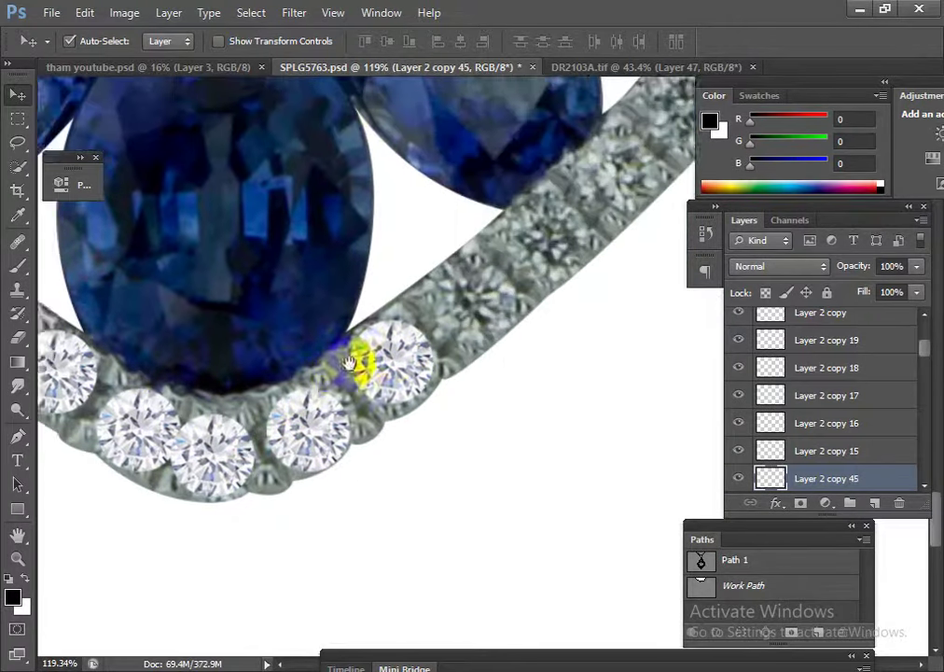
Add diamond copies over the inner curls and upper arch pavé, reaching Layer 2 copy 80.
mouse_move(392, 362)
mouse_down()
mouse_move(478, 296)
mouse_move(558, 204)
mouse_move(420, 485)
mouse_move(525, 367)
mouse_move(596, 259)
mouse_move(490, 446)
mouse_move(604, 311)
mouse_move(447, 435)
mouse_up()
mouse_move(464, 481)
mouse_down()
mouse_move(576, 303)
mouse_move(560, 328)
mouse_move(597, 240)
mouse_move(618, 127)
mouse_move(544, 447)
mouse_move(552, 278)
mouse_move(549, 290)
mouse_move(521, 184)
mouse_move(531, 173)
mouse_move(534, 501)
mouse_move(549, 499)
mouse_move(519, 400)
mouse_move(480, 367)
mouse_move(472, 325)
mouse_move(419, 264)
mouse_move(418, 222)
mouse_move(362, 182)
mouse_move(521, 328)
mouse_move(447, 257)
mouse_move(435, 261)
mouse_move(280, 160)
mouse_move(274, 169)
mouse_move(181, 154)
mouse_move(177, 172)
mouse_move(468, 222)
mouse_move(442, 211)
mouse_move(371, 241)
mouse_move(317, 328)
mouse_move(310, 324)
mouse_move(320, 413)
mouse_move(417, 493)
mouse_move(553, 472)
mouse_move(574, 366)
mouse_move(502, 544)
mouse_move(483, 451)
mouse_move(480, 336)
mouse_move(446, 261)
mouse_move(390, 179)
mouse_move(460, 253)
mouse_move(516, 348)
mouse_move(311, 169)
mouse_up()
scroll(341, 247, down, 2)
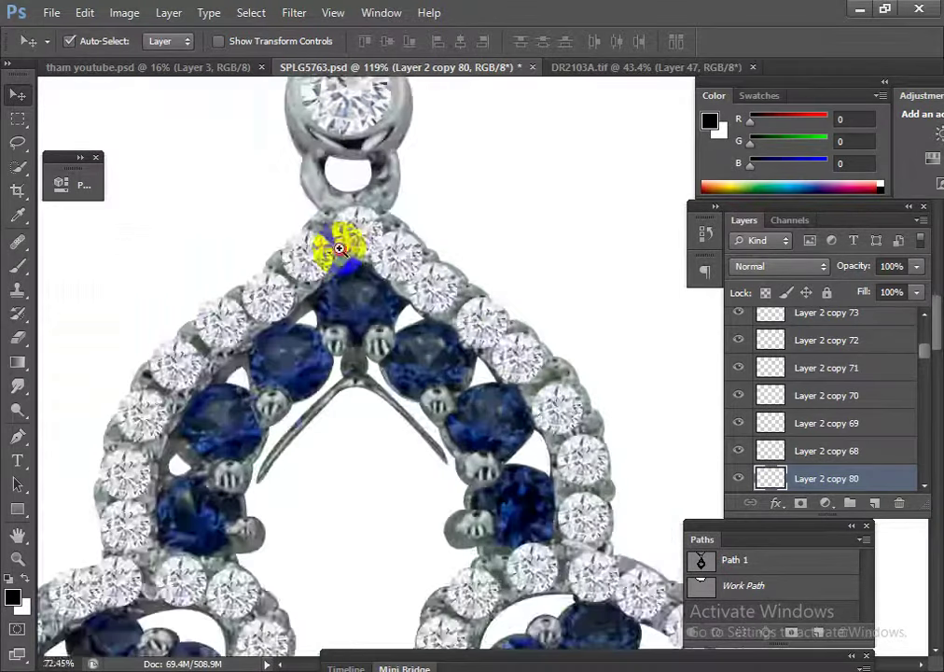
scroll(340, 248, down, 10)
scroll(506, 327, up, 3)
Merge Layer 2 copy 8 through Layer 2 into one layer with a black mask, reloading the pendant outline.
drag(910, 360, 920, 318)
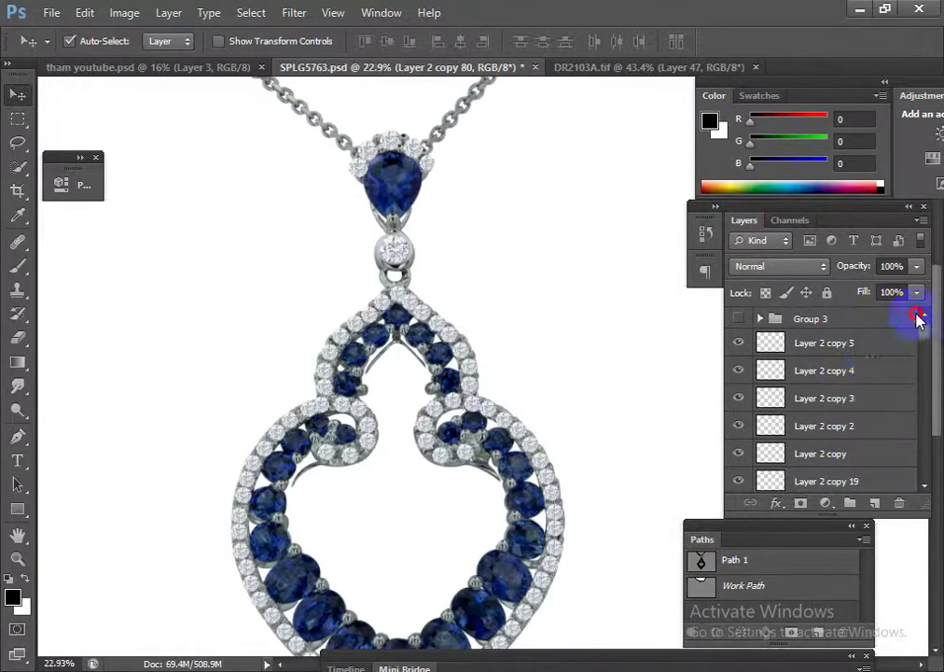
scroll(843, 451, down, 3)
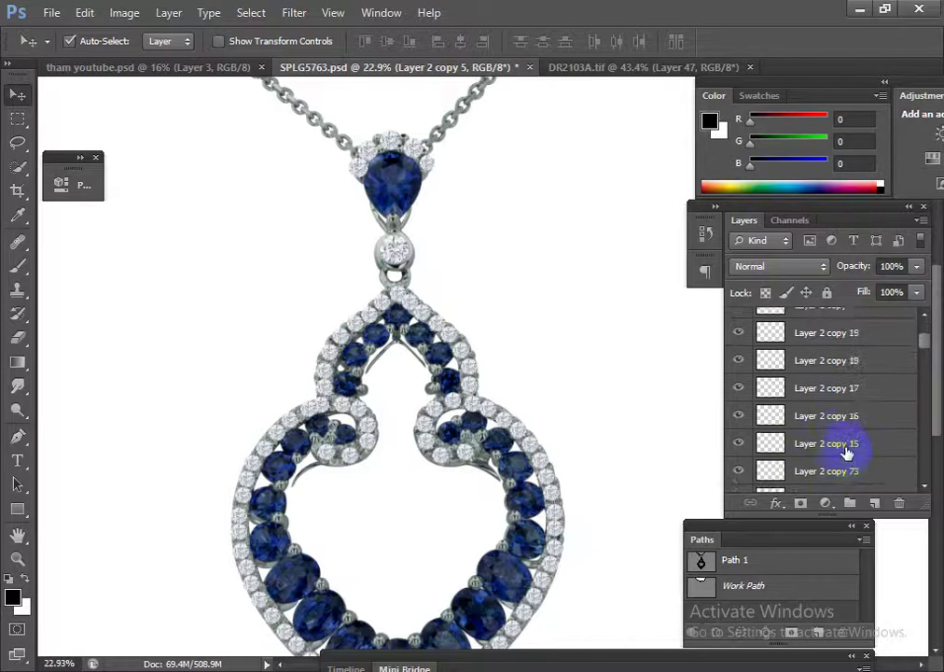
scroll(843, 449, down, 3)
scroll(864, 468, down, 3)
drag(926, 360, 926, 470)
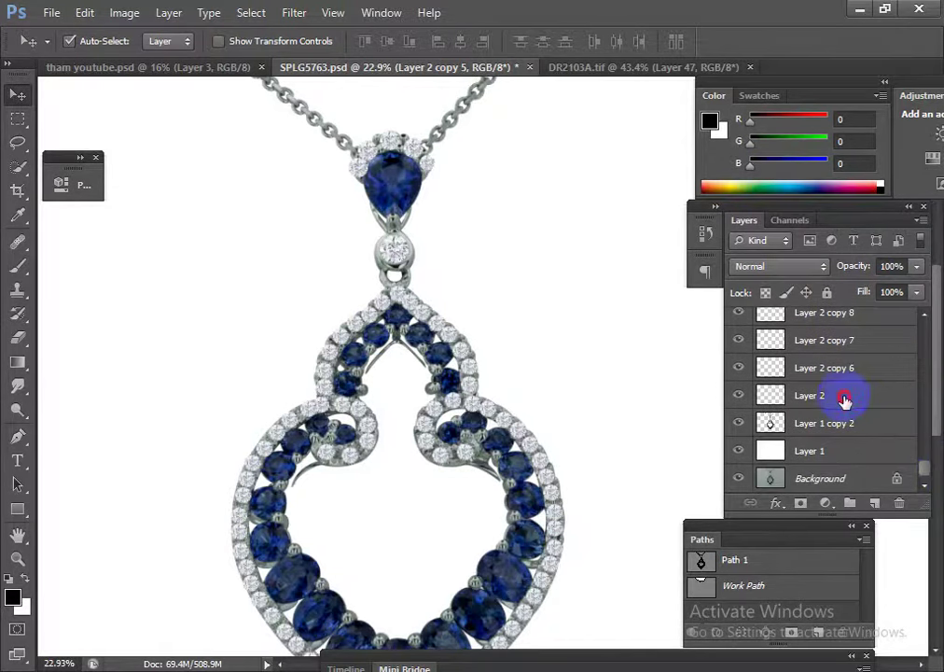
shift+click(845, 399)
key(Delete)
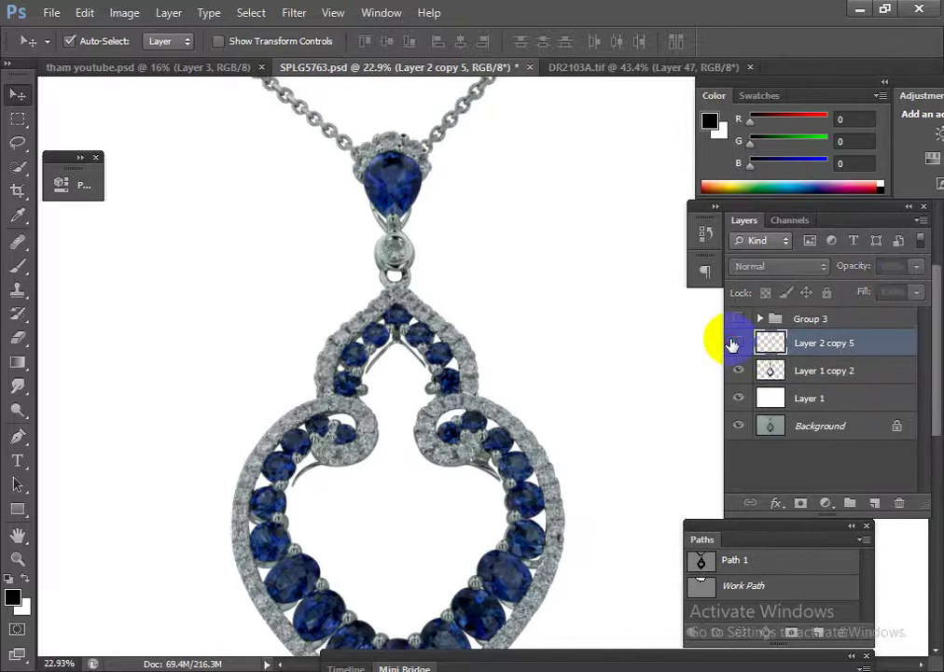
click(798, 474)
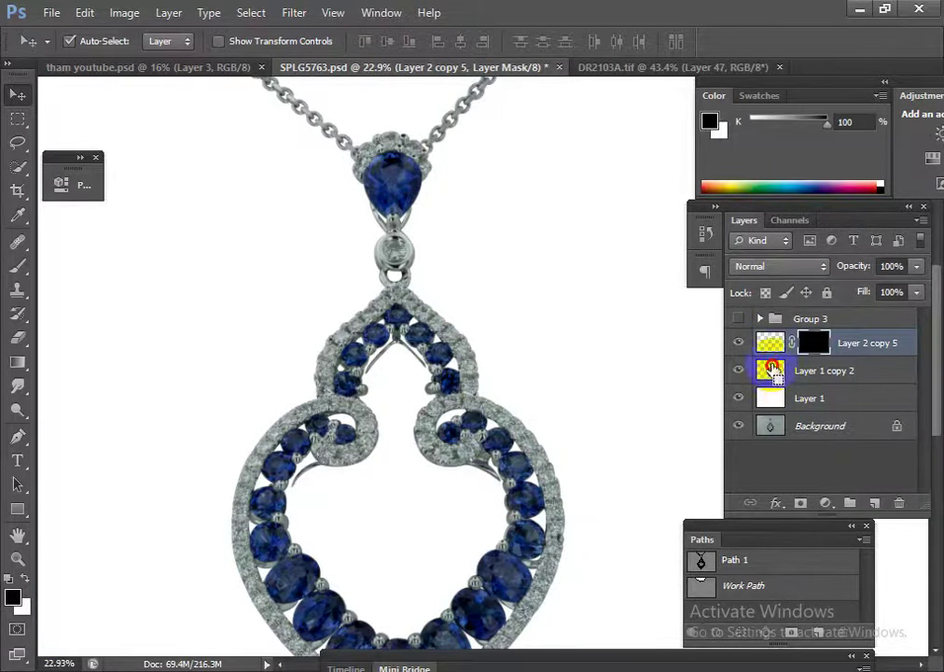
ctrl+click(771, 369)
Set up a small white brush at 100% opacity with adjusted hardness, zoomed on the top cluster.
click(17, 265)
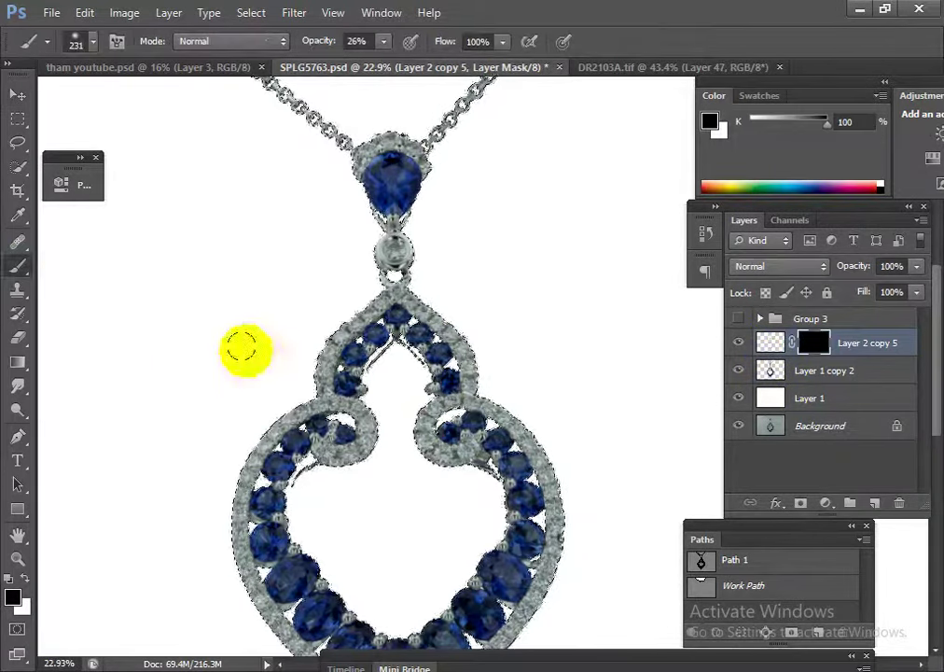
drag(312, 41, 392, 41)
key(x)
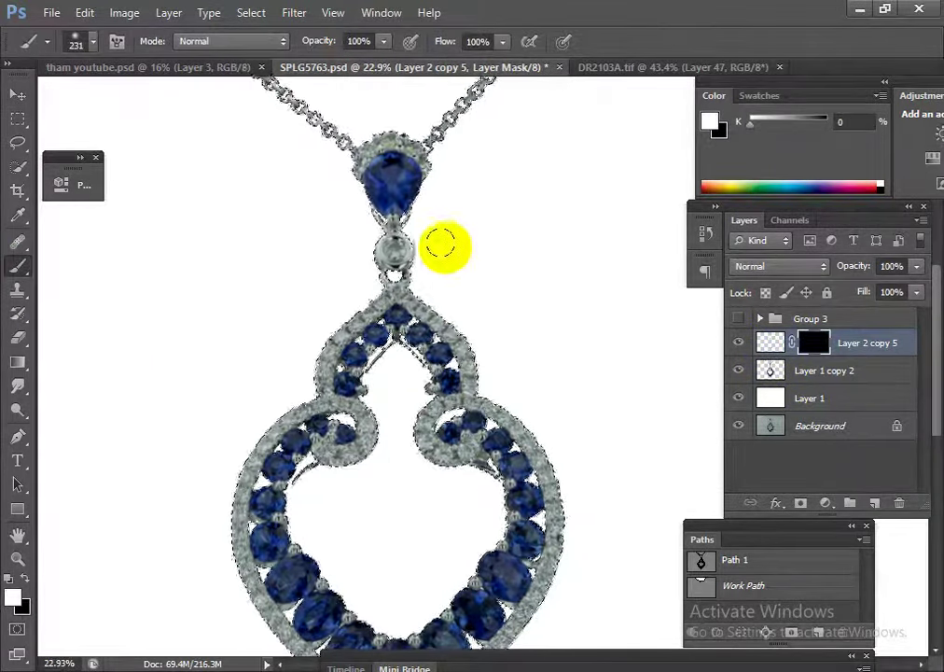
drag(392, 121, 497, 185)
drag(470, 248, 379, 241)
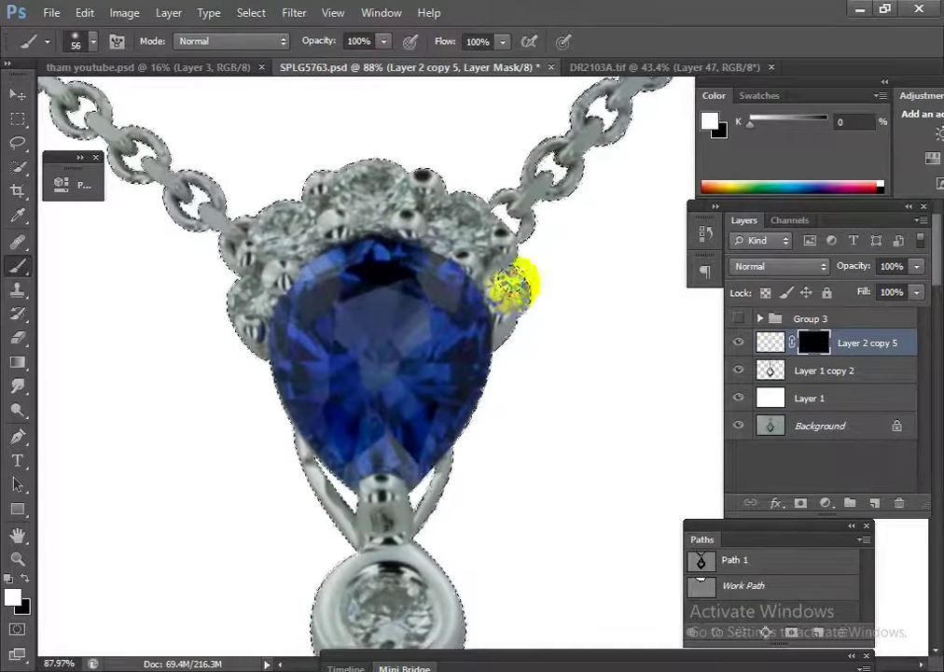
right_click(512, 285)
click(681, 350)
click(499, 211)
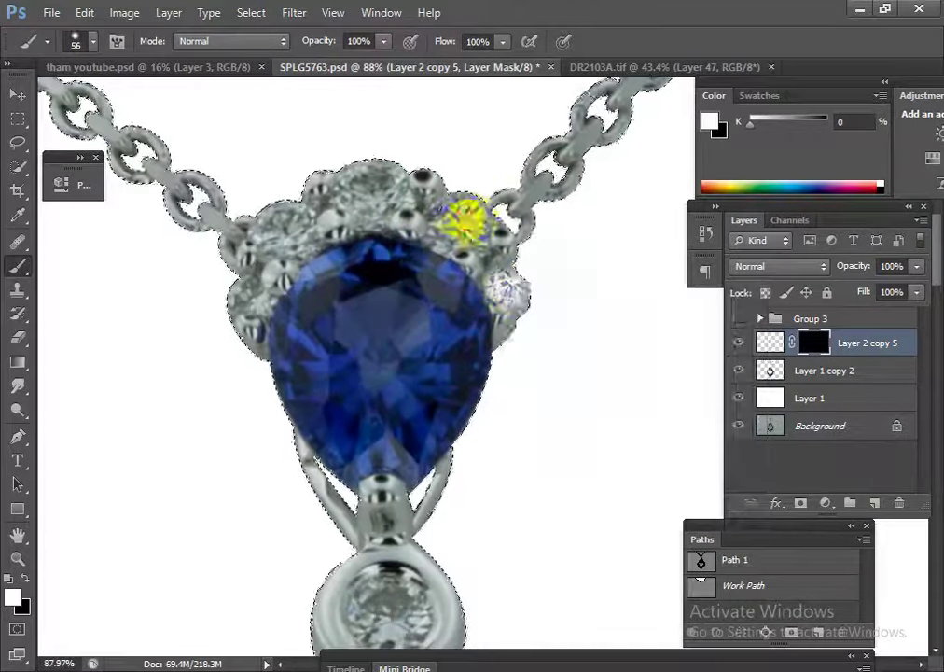
Paint the mask to reveal diamonds at the sapphire's upper right, right, top and left.
drag(466, 219, 504, 219)
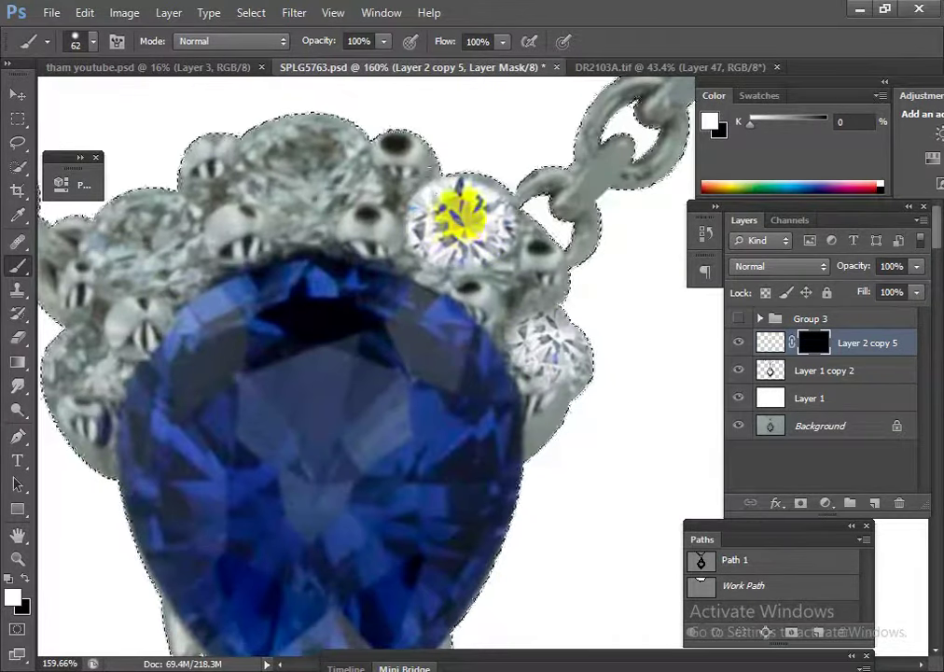
mouse_move(546, 338)
mouse_down()
mouse_move(567, 346)
mouse_move(550, 340)
mouse_up()
mouse_move(312, 175)
mouse_down()
mouse_move(295, 160)
mouse_move(315, 160)
mouse_up()
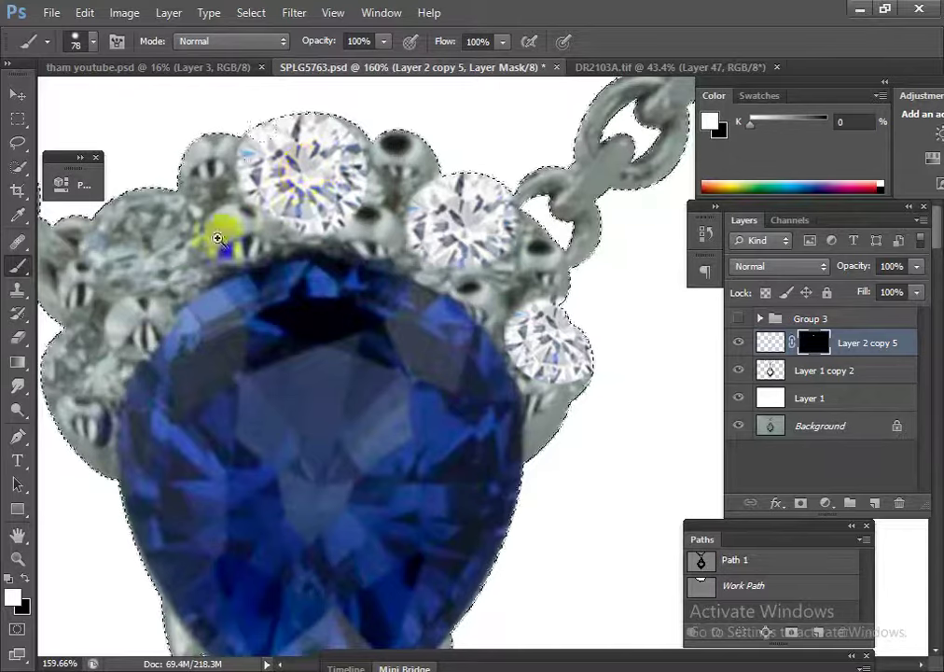
mouse_move(221, 236)
mouse_down()
mouse_move(165, 211)
mouse_move(186, 228)
mouse_up()
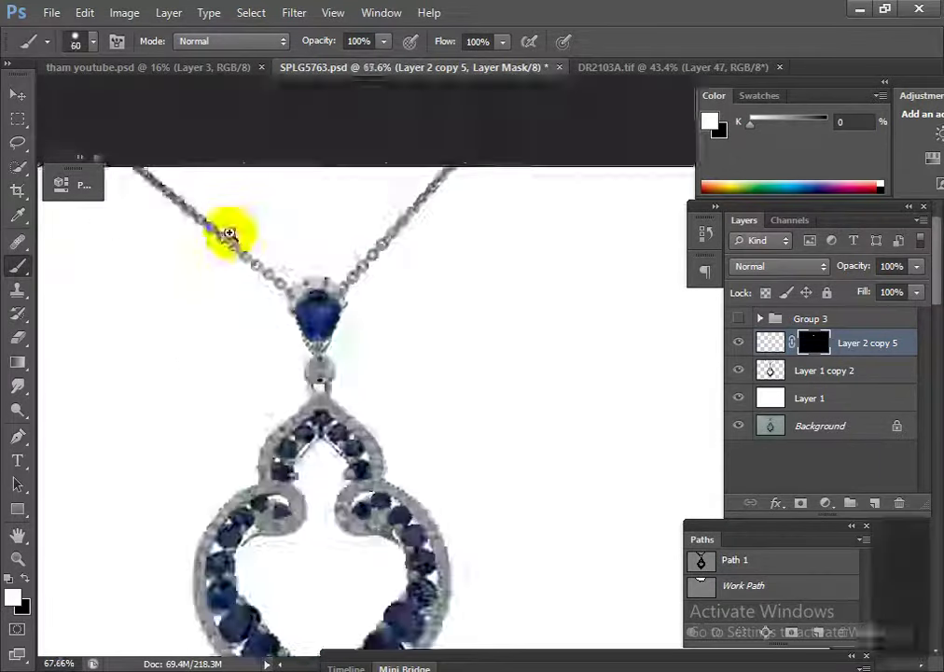
scroll(230, 233, down, 5)
Reveal the top bezel diamond and a diamond on the frame below the bail.
scroll(480, 263, up, 8)
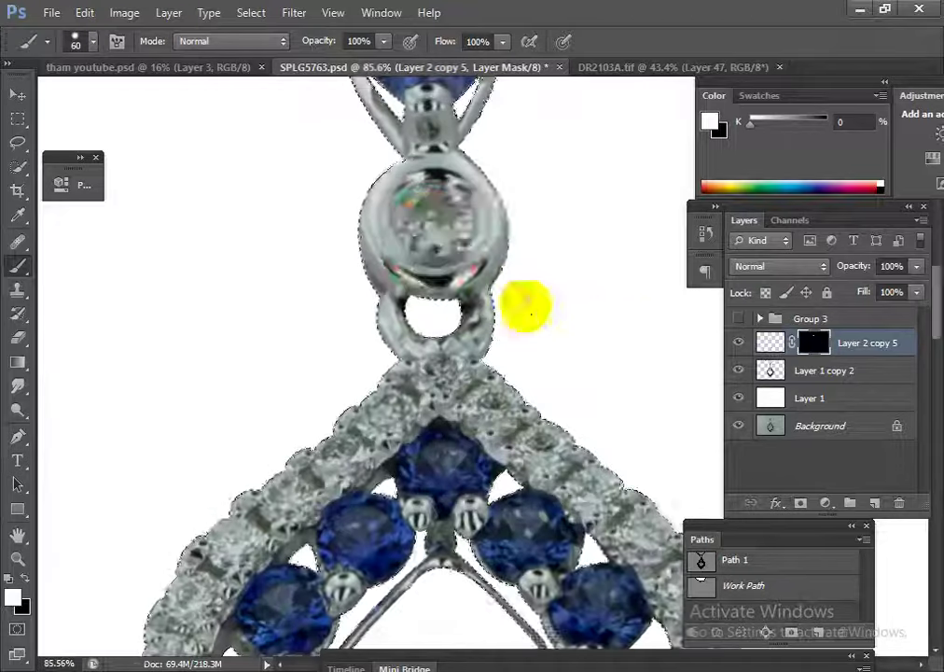
drag(431, 220, 397, 183)
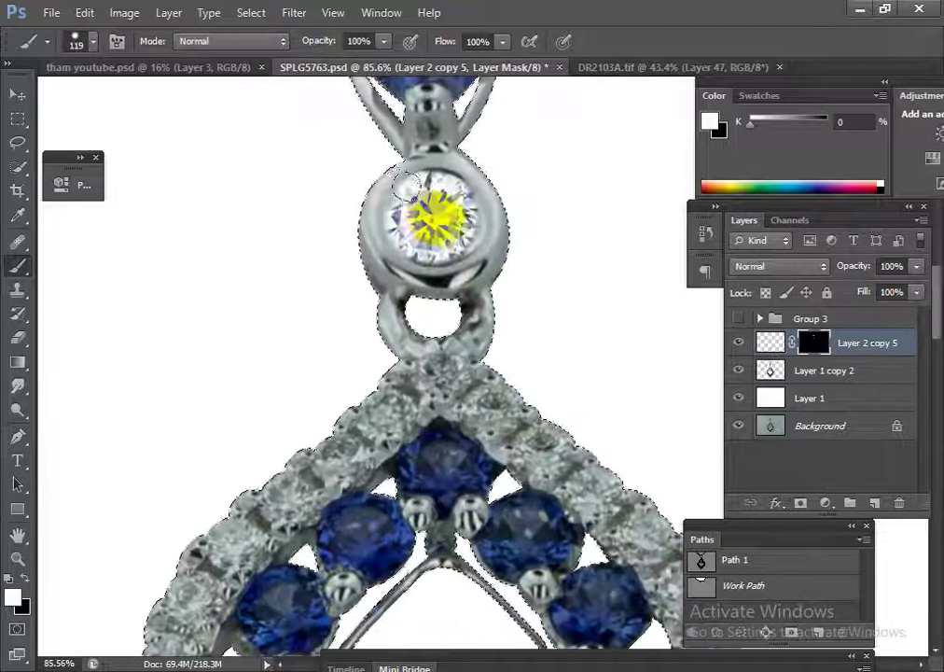
scroll(424, 242, down, 3)
scroll(530, 392, up, 3)
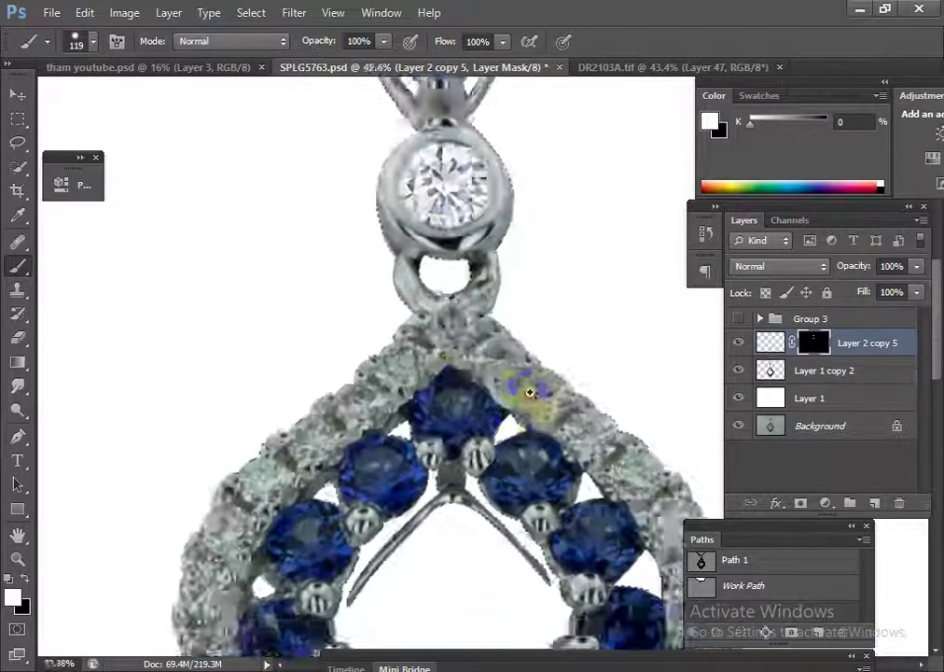
scroll(530, 393, down, 1)
click(451, 331)
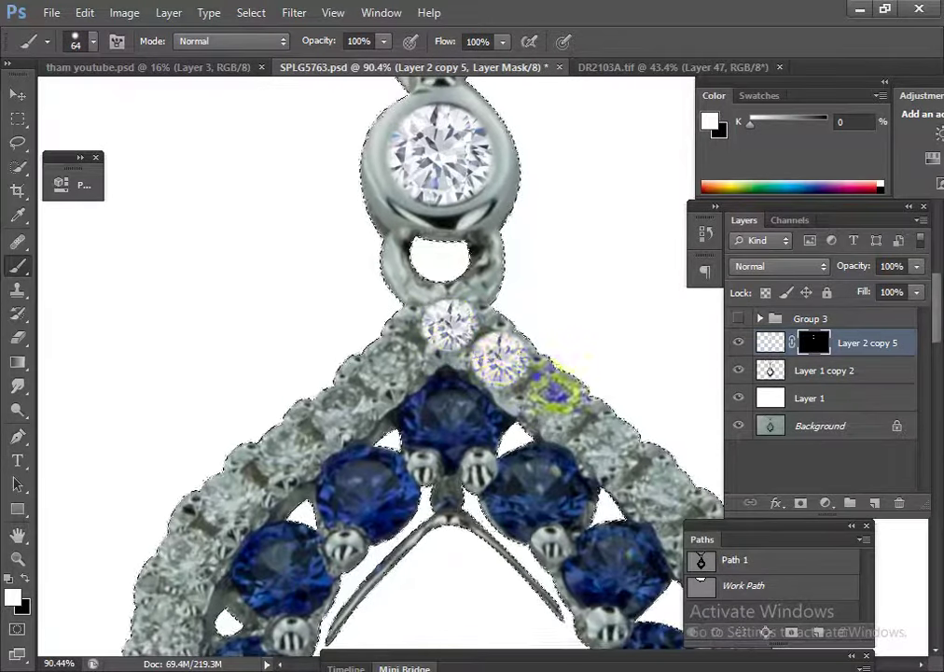
Pan down the frame and reveal three diamonds along the lower ring's curve.
drag(546, 392, 395, 277)
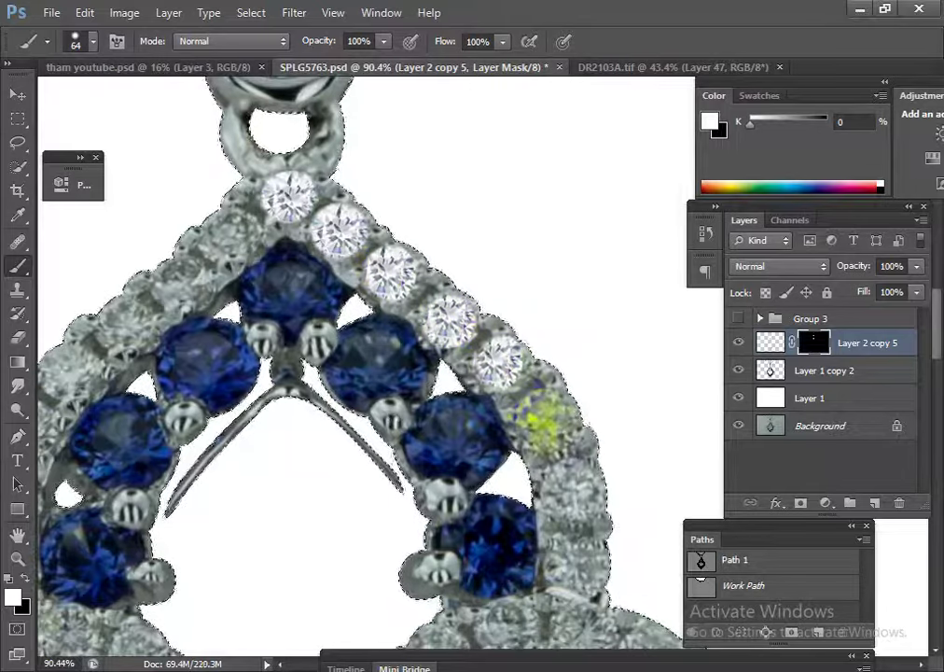
drag(549, 406, 523, 302)
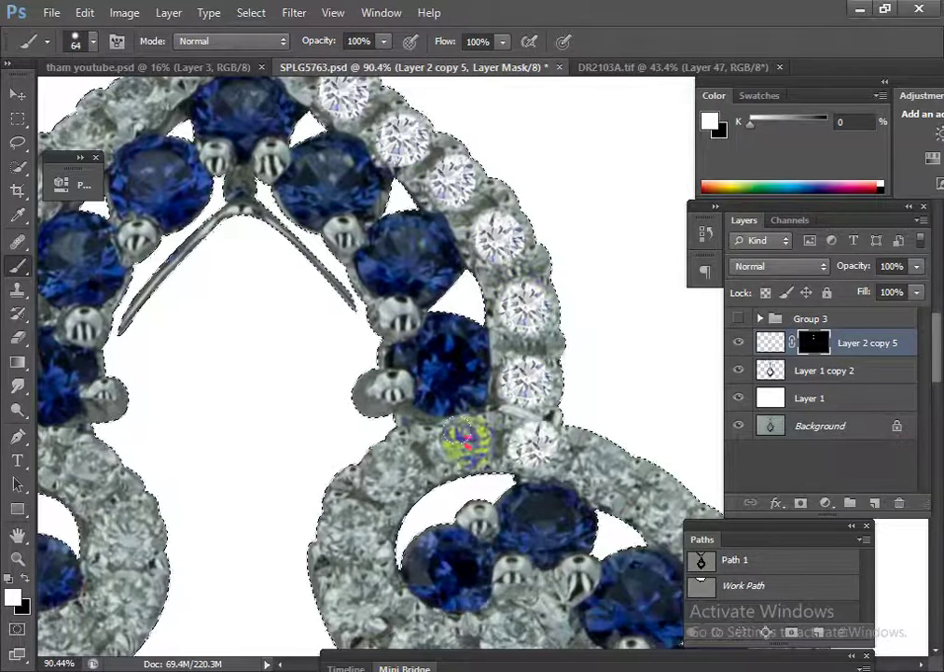
click(390, 465)
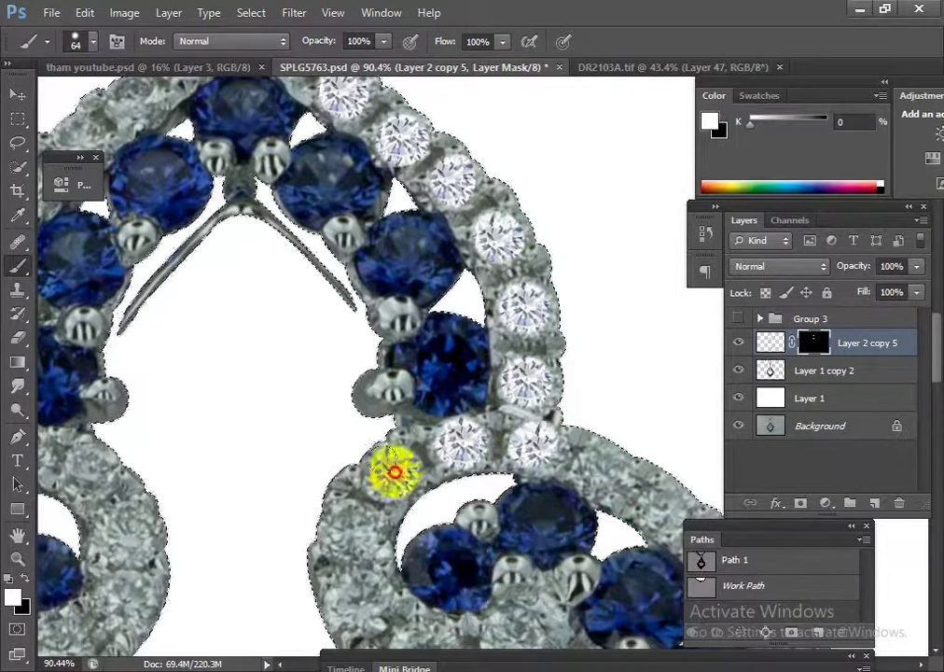
drag(347, 531, 369, 295)
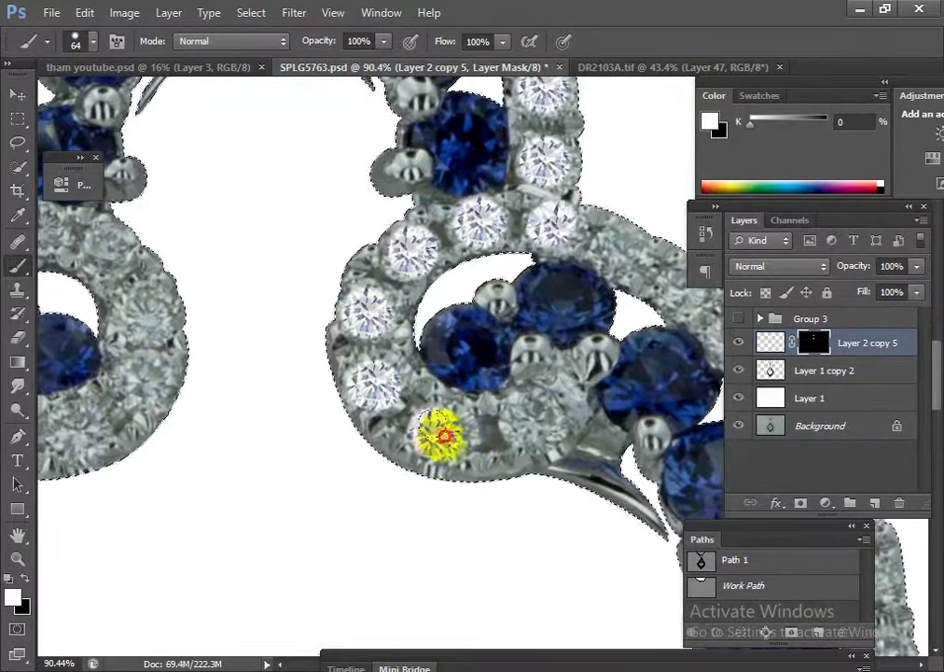
click(444, 435)
click(537, 422)
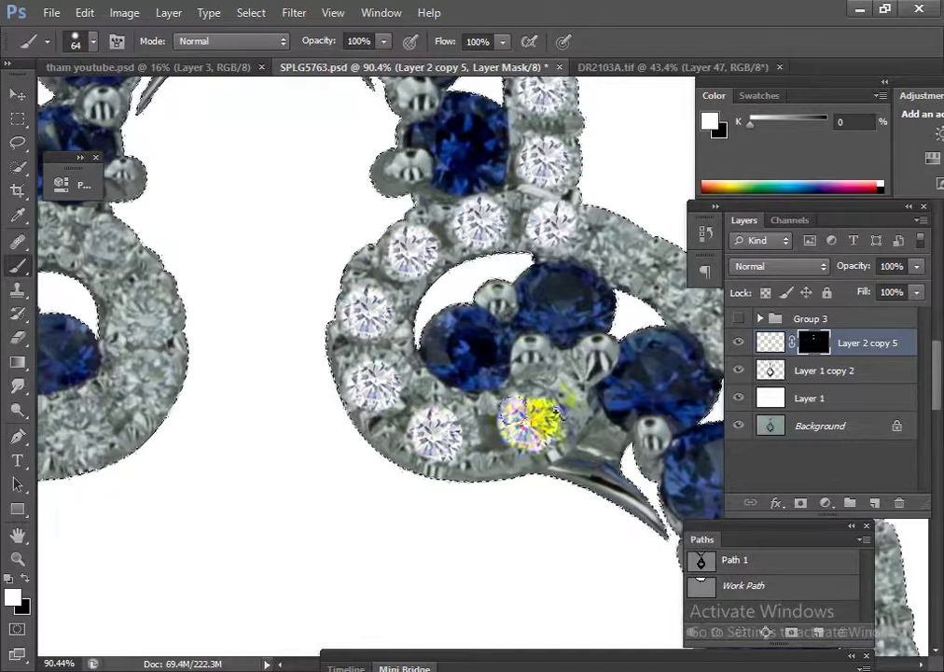
Paint white on Layer 2 copy 5's mask to reveal the first bright diamonds on the outer arc.
scroll(569, 373, down, 3)
scroll(601, 318, up, 3)
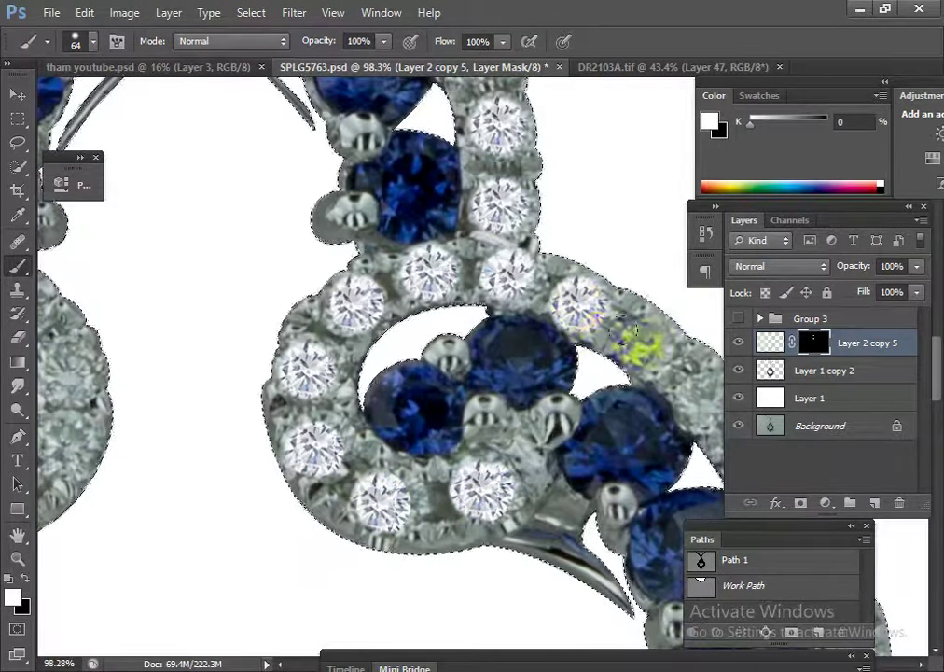
drag(653, 341, 400, 280)
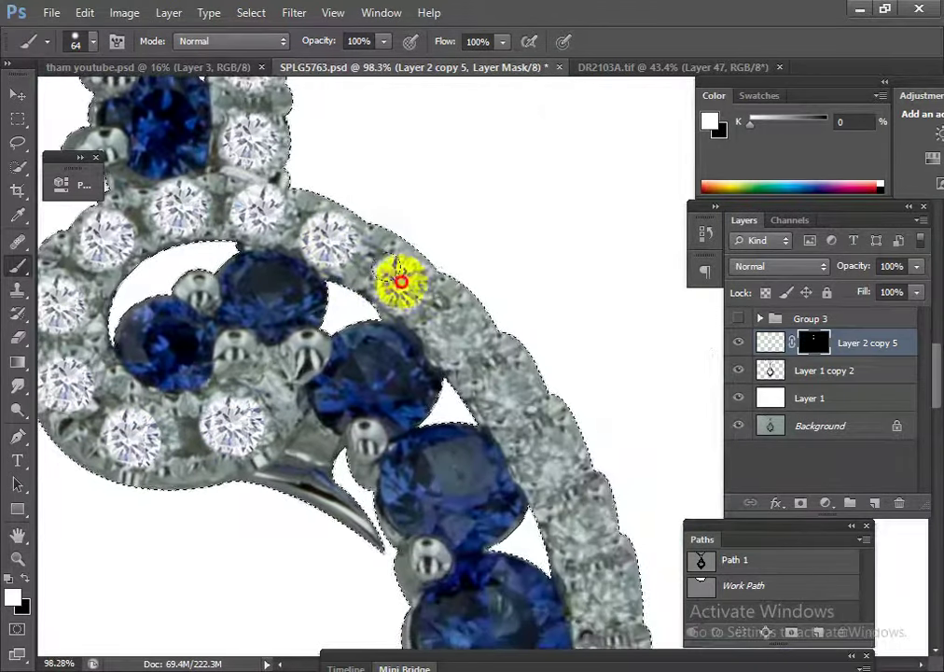
click(399, 279)
click(445, 323)
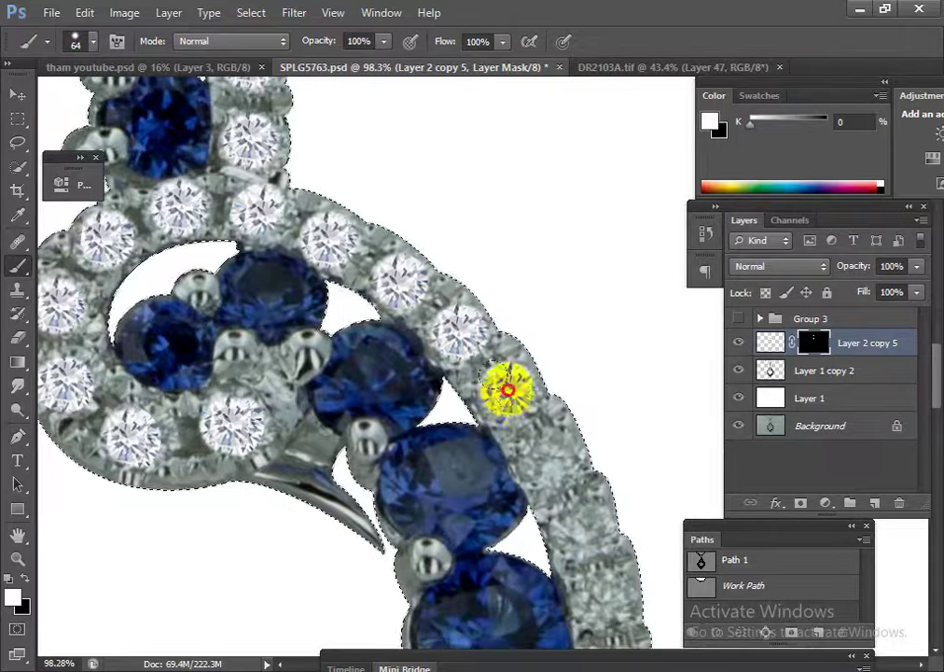
drag(510, 390, 428, 253)
click(467, 311)
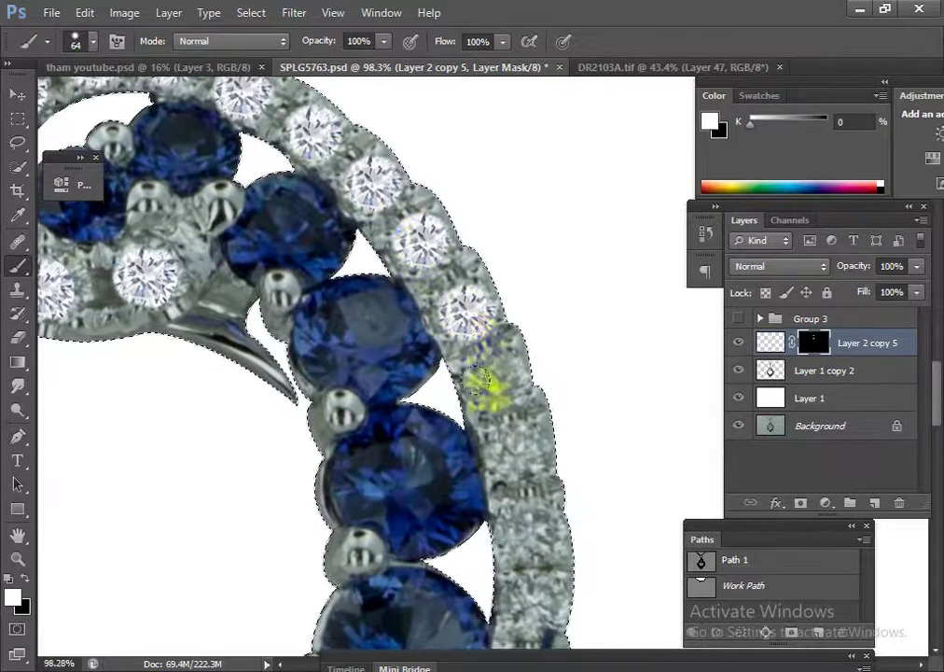
click(499, 369)
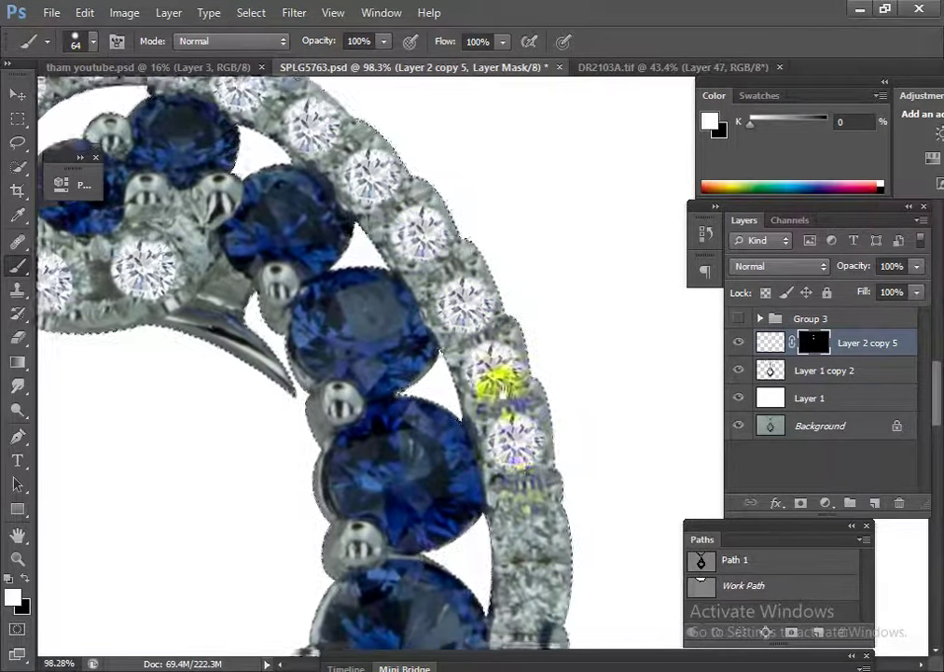
Reveal the next bright diamonds down the arc, ending beside the oval sapphire.
drag(500, 425, 460, 224)
click(472, 246)
click(477, 309)
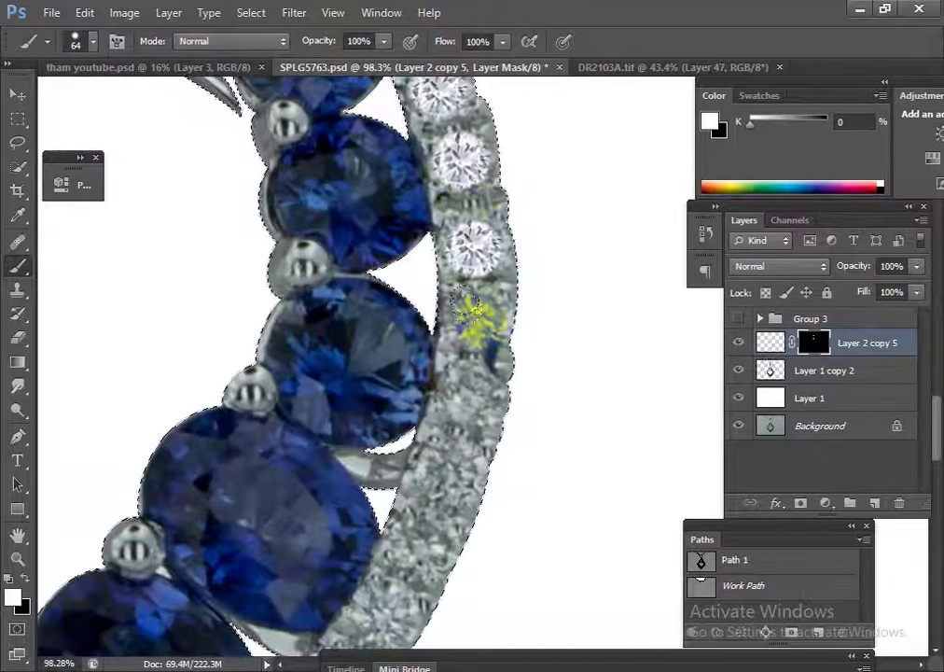
click(466, 398)
drag(467, 396, 502, 238)
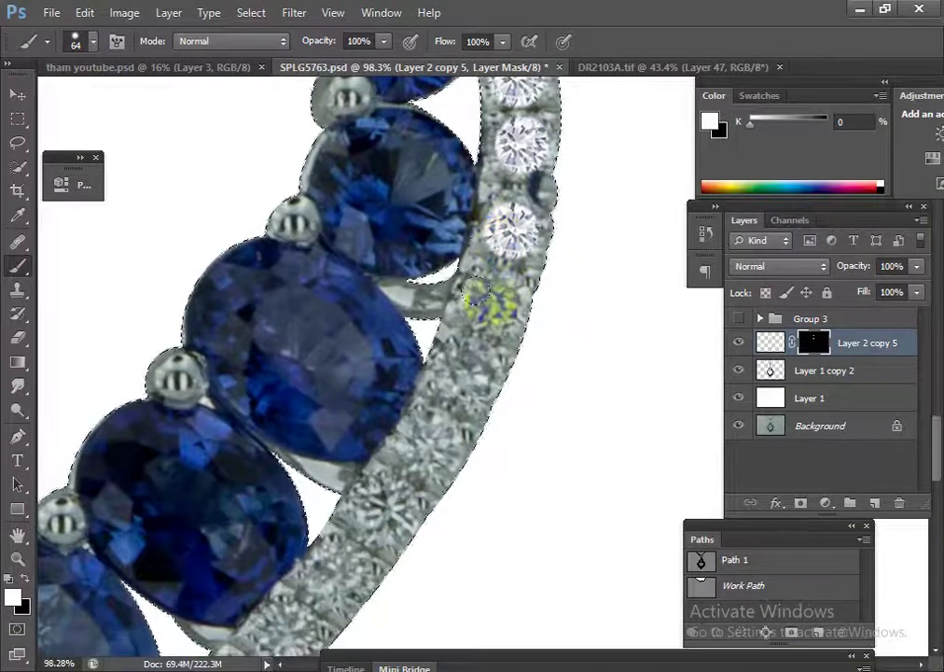
click(489, 296)
click(472, 378)
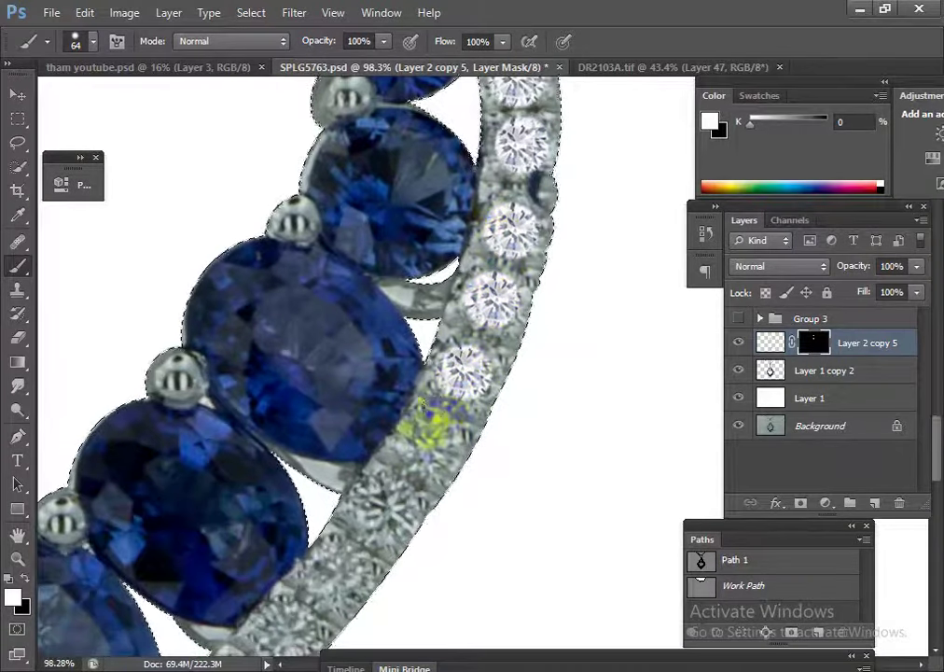
drag(429, 420, 457, 319)
click(454, 316)
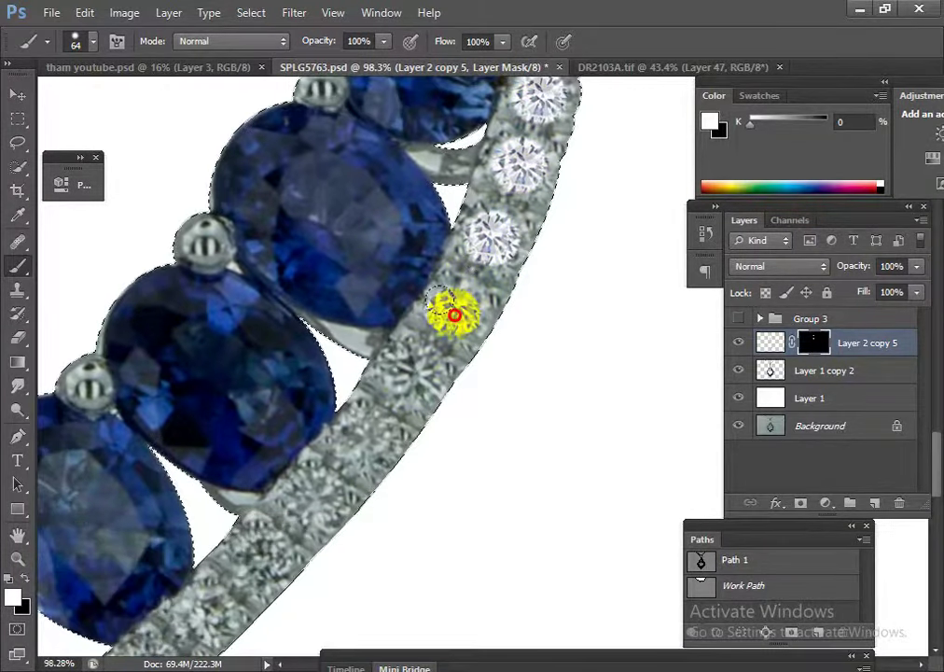
click(418, 379)
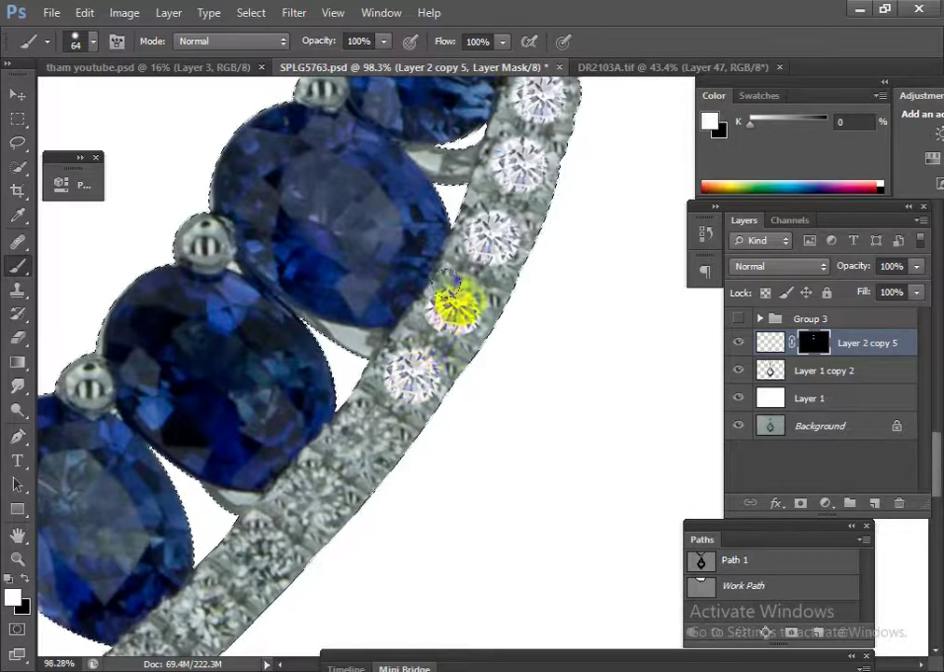
Reveal the run of six diamonds descending the lower band below the sapphires.
drag(451, 306, 426, 271)
key(ctrl+z)
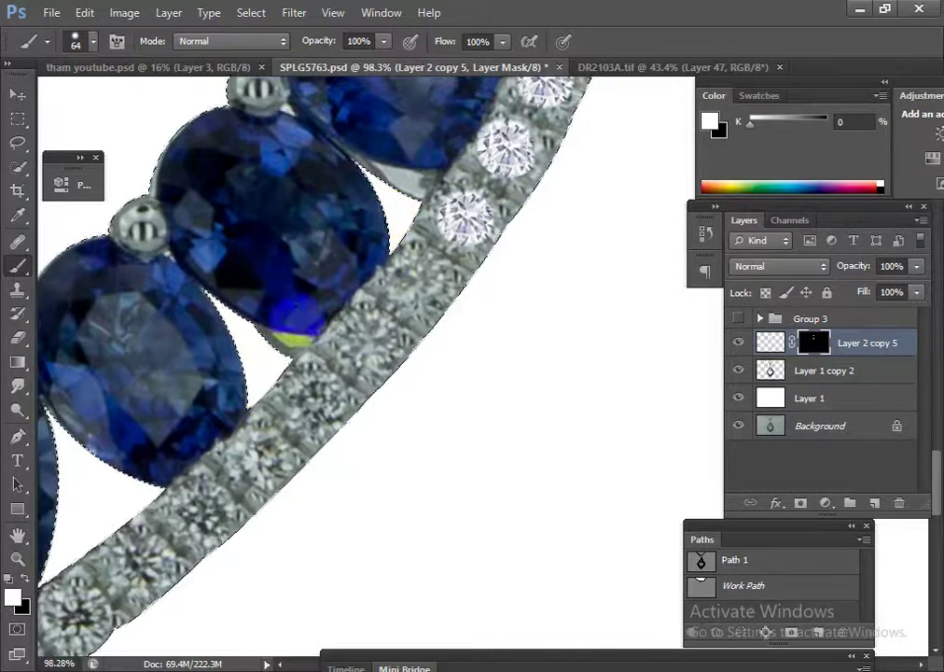
click(425, 276)
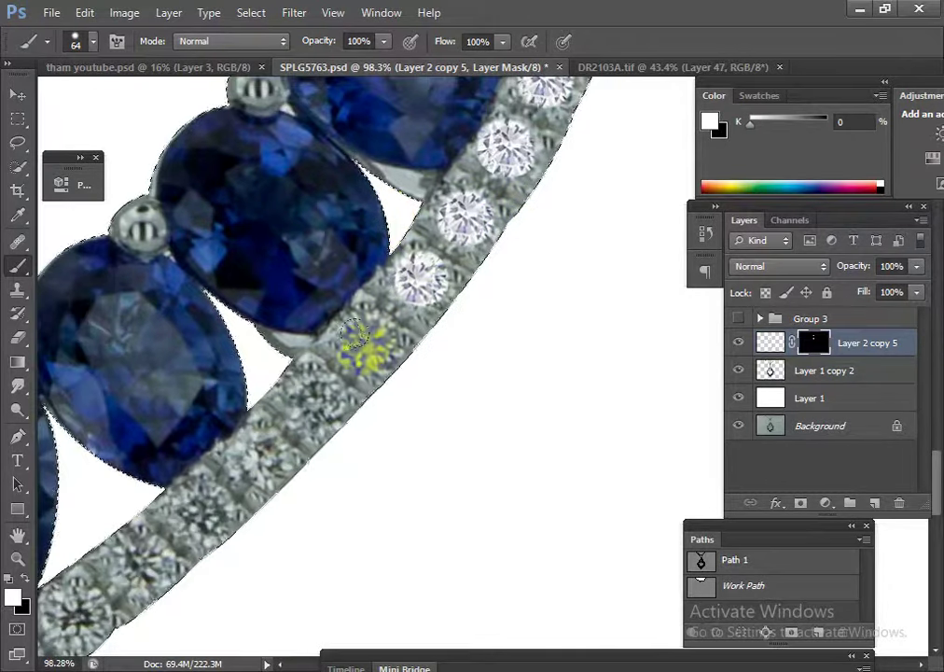
click(354, 336)
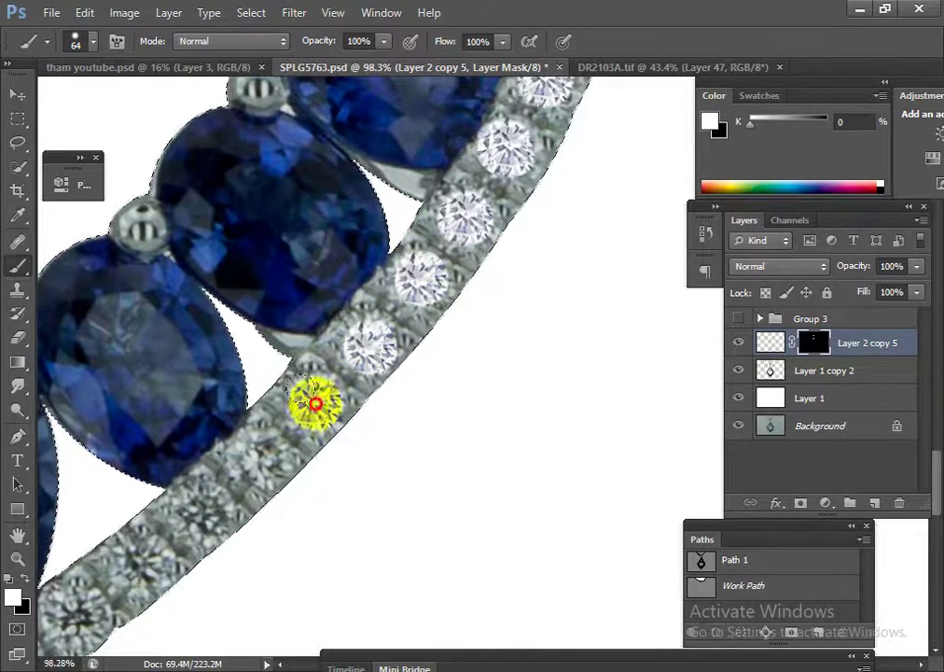
click(315, 403)
click(261, 455)
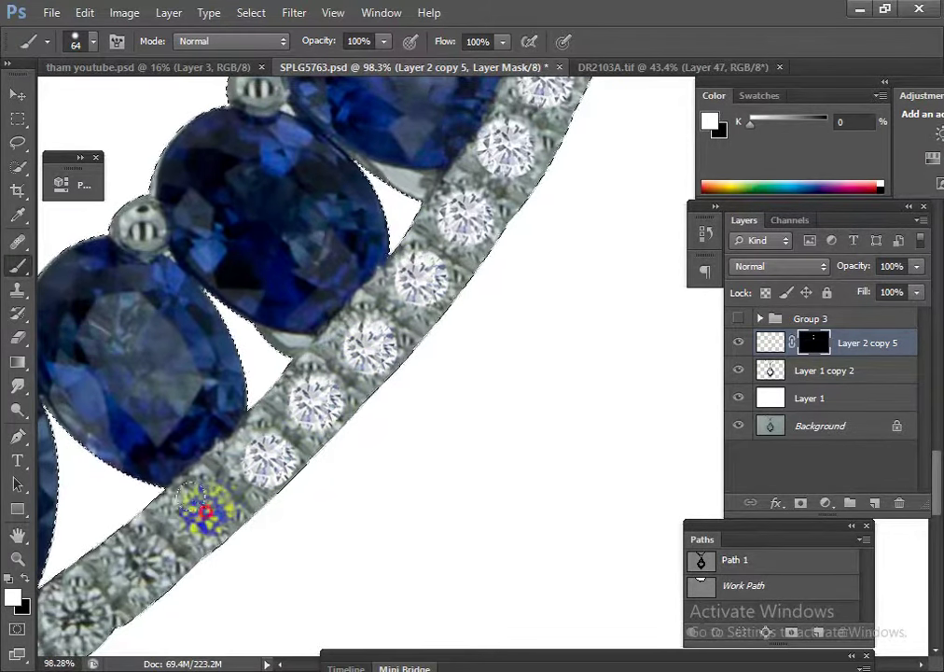
click(203, 509)
click(140, 565)
drag(140, 565, 491, 308)
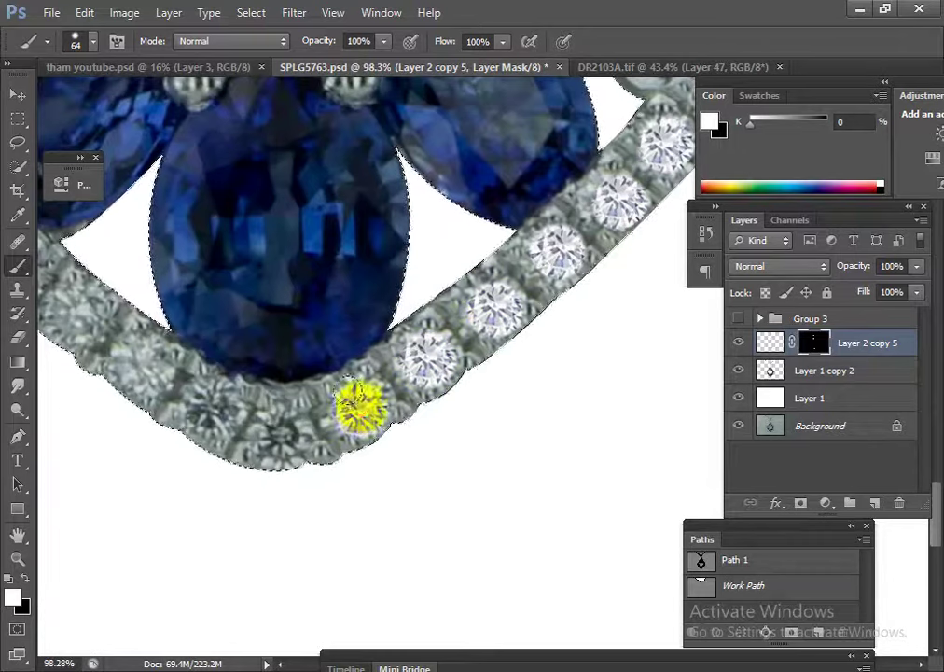
Reveal bright diamonds along the band's bottom curve and up its left side.
click(362, 403)
click(283, 431)
click(213, 411)
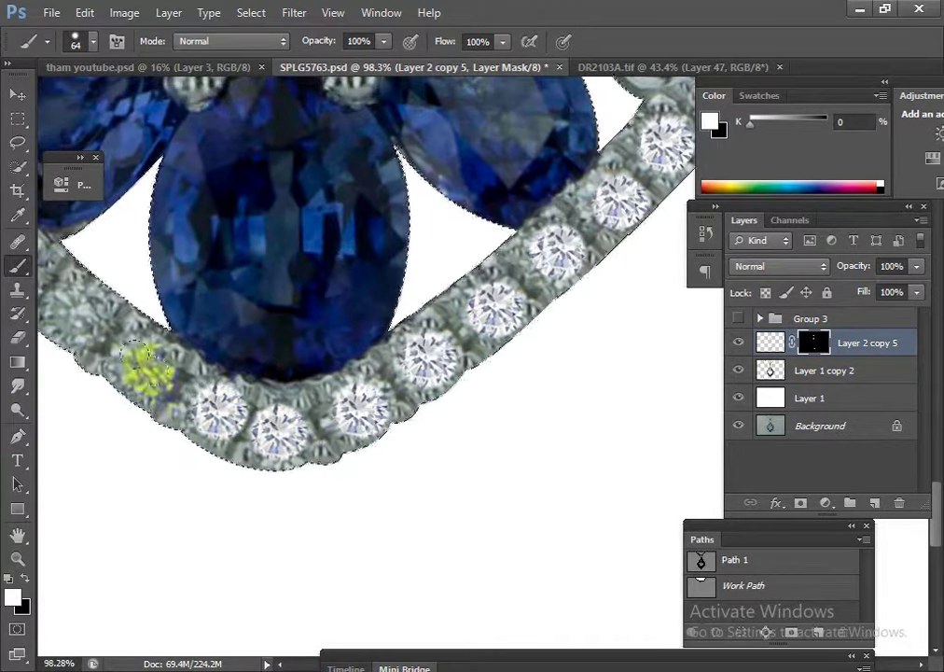
drag(131, 363, 260, 403)
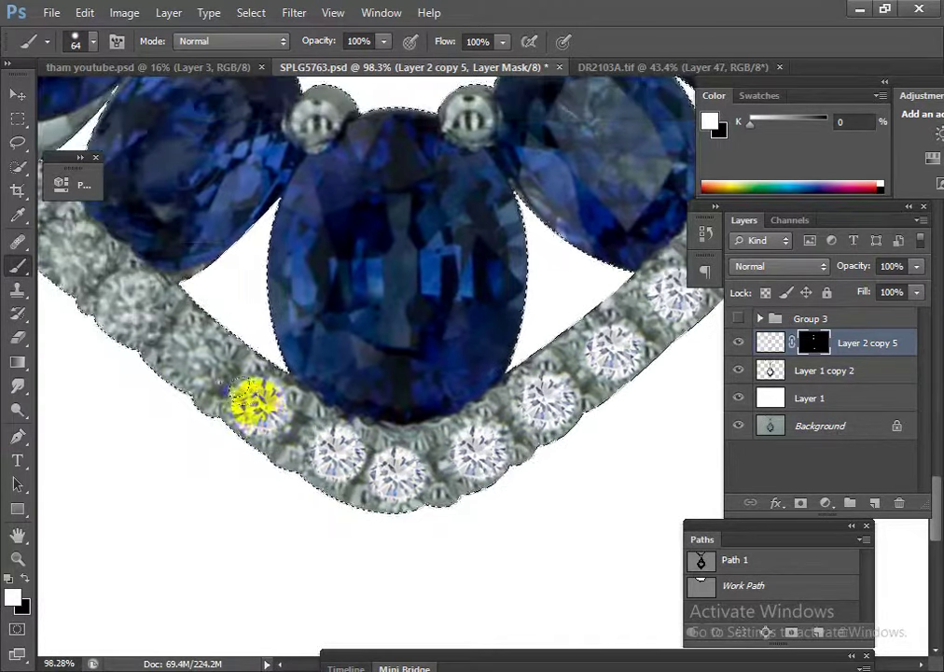
click(196, 358)
click(127, 306)
drag(127, 306, 337, 460)
click(266, 403)
click(213, 348)
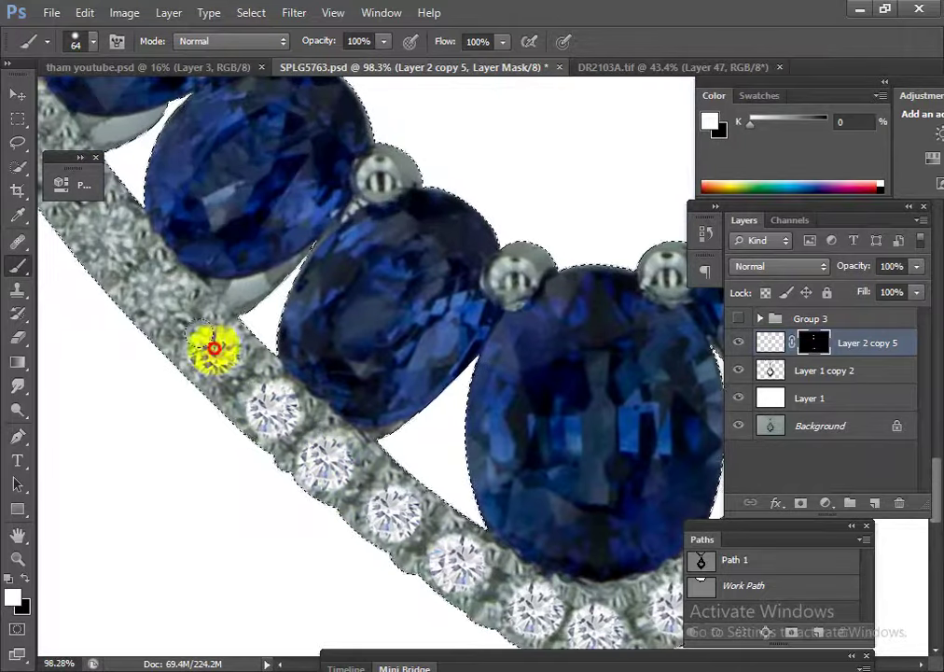
click(163, 293)
click(107, 236)
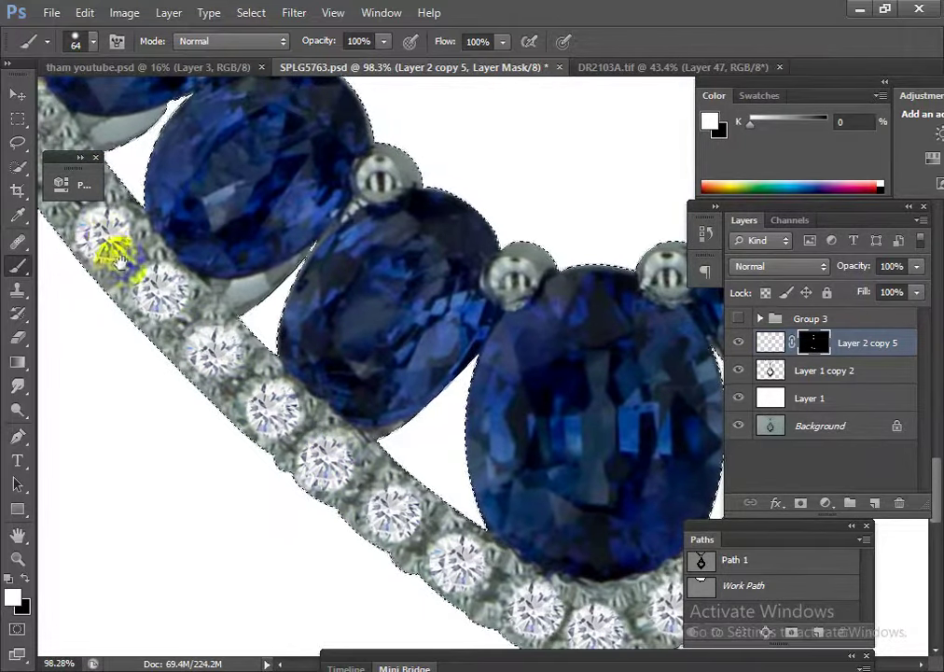
Brighten the next band diamonds climbing the left side toward the top.
drag(119, 261, 411, 523)
click(359, 453)
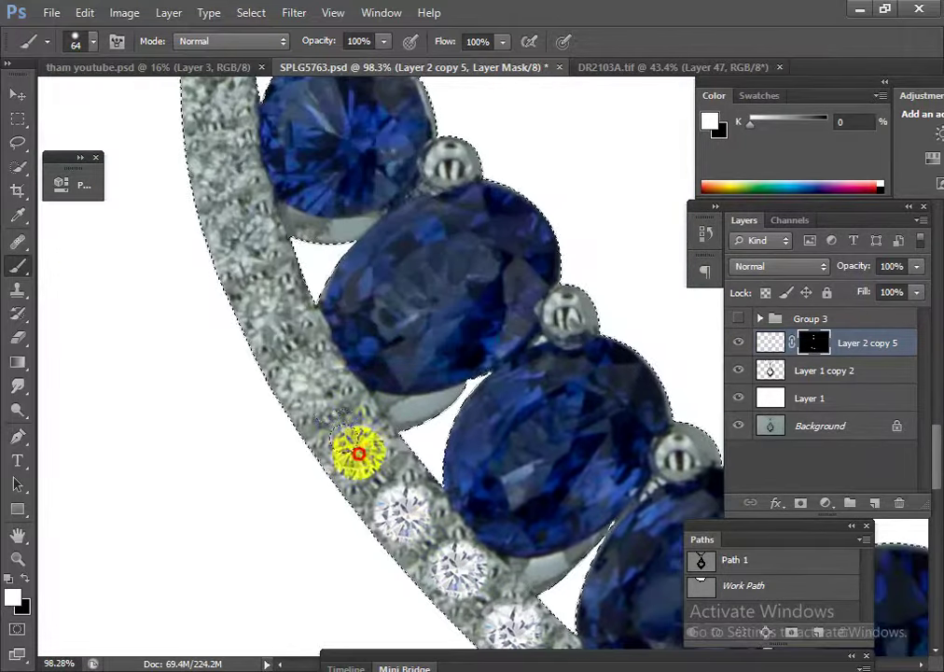
click(308, 381)
click(270, 311)
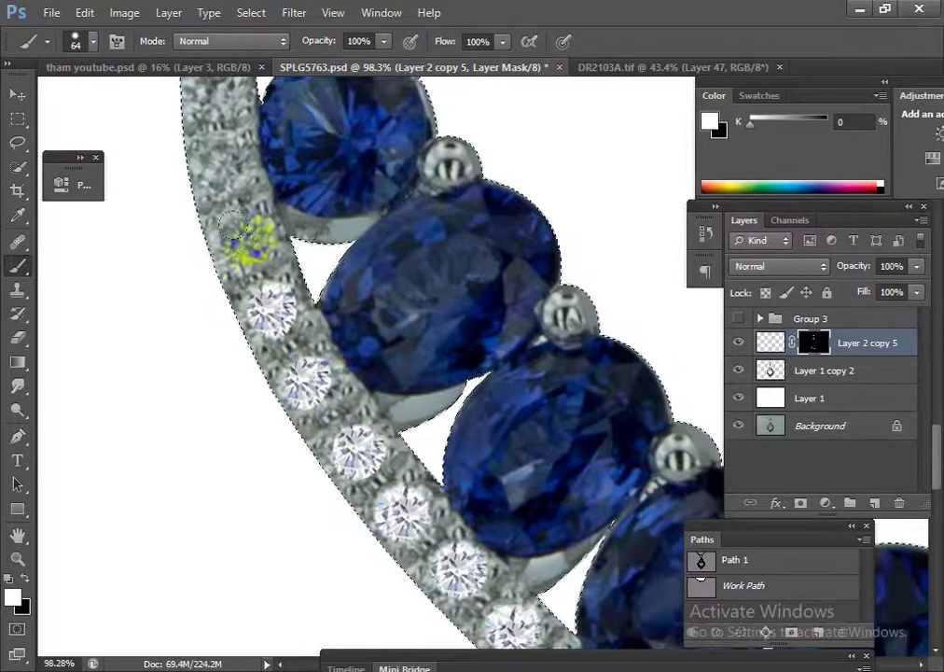
click(246, 238)
click(214, 154)
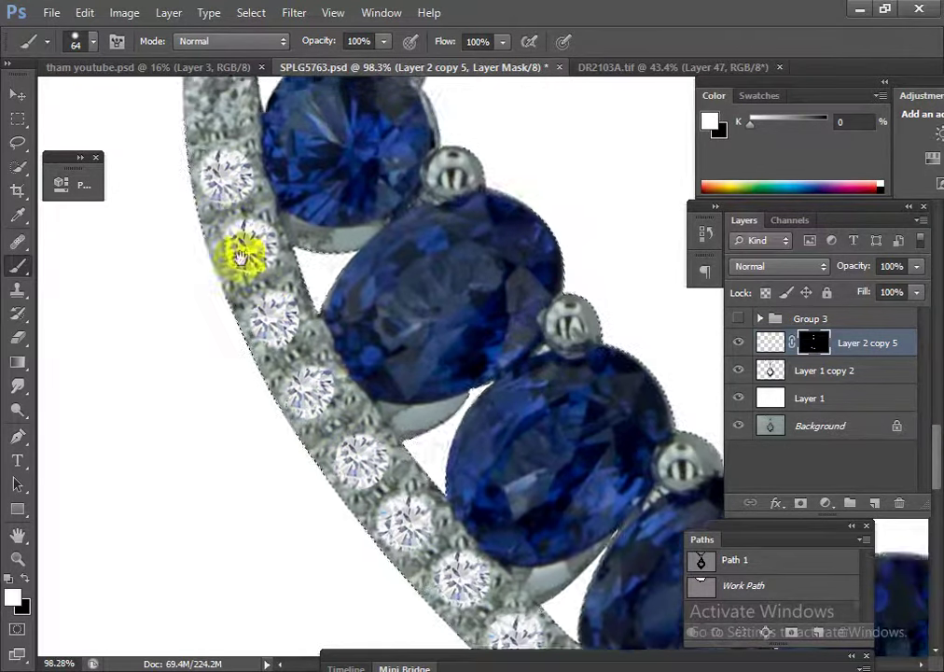
drag(242, 252, 359, 564)
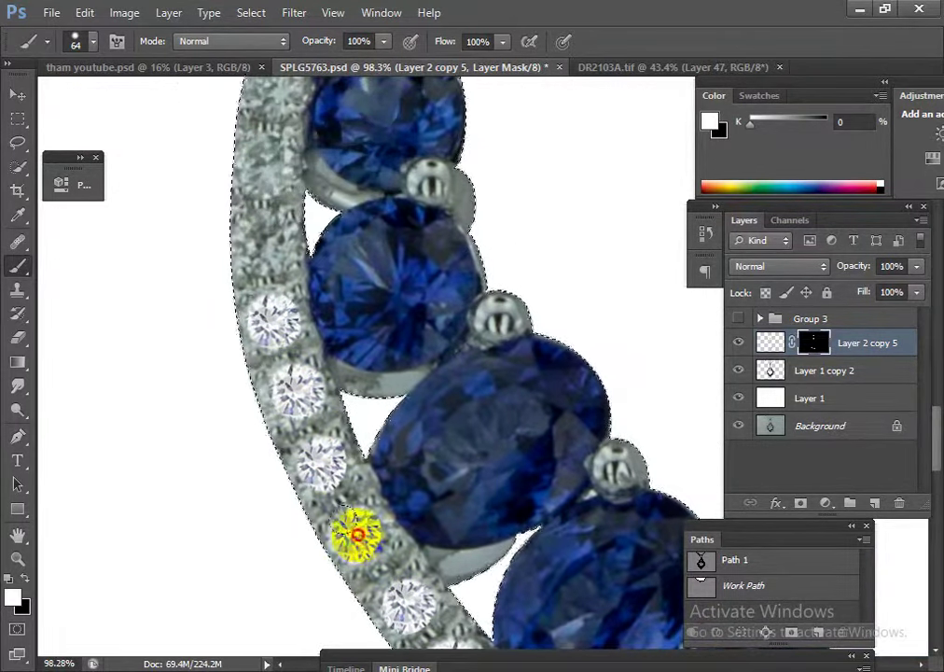
click(317, 455)
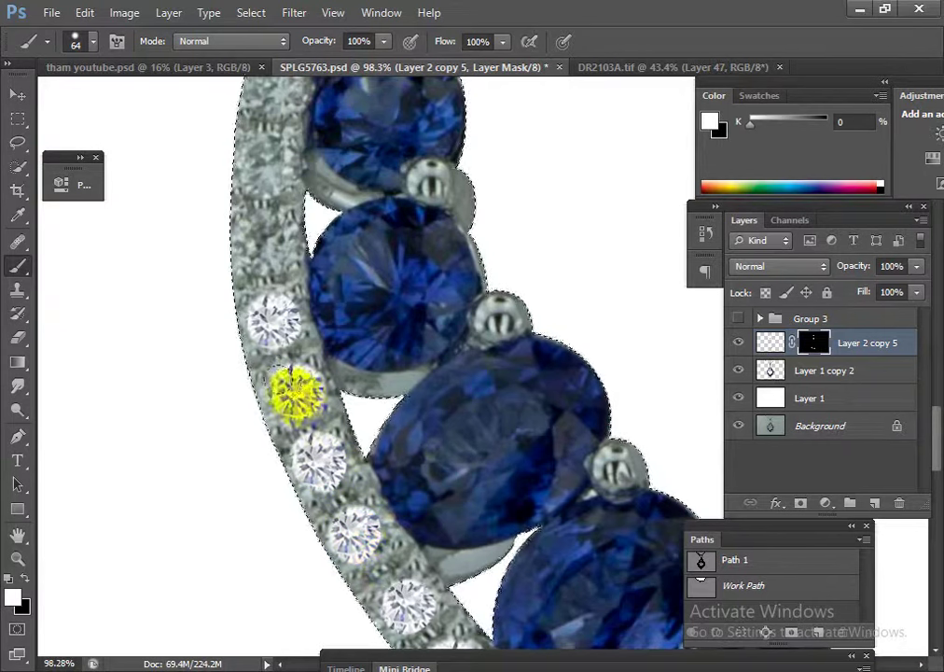
click(275, 332)
click(269, 245)
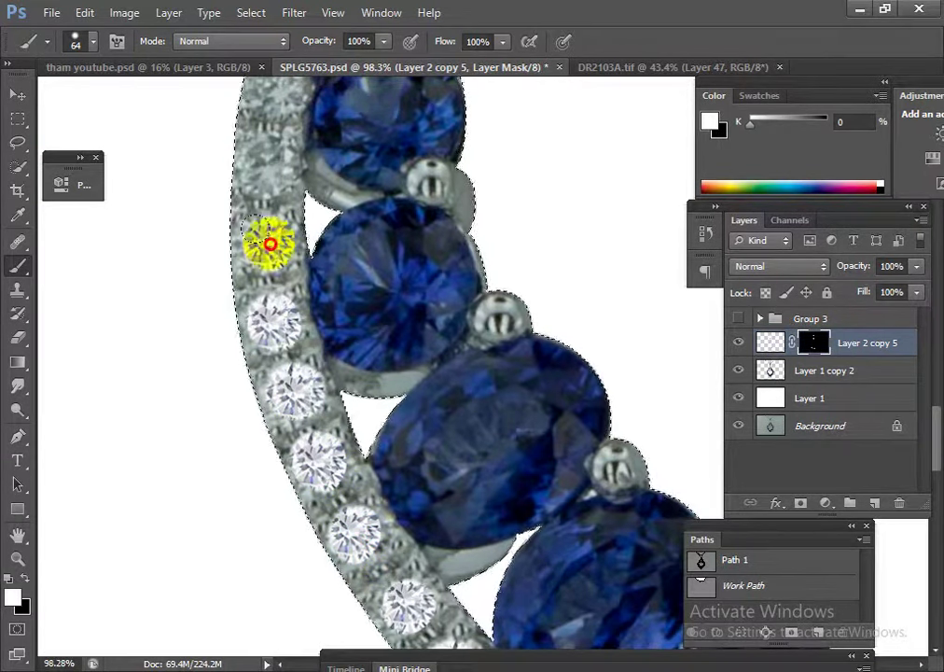
click(269, 165)
Make the upper band diamonds up to the top of the arch bright white.
scroll(270, 164, up, 4)
scroll(270, 187, up, 1)
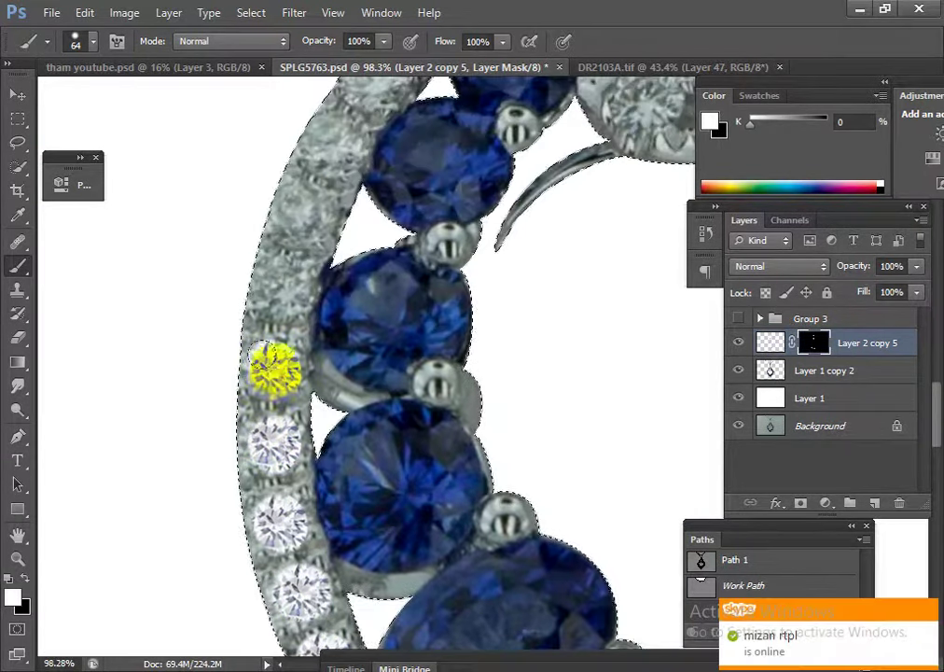
click(280, 280)
click(301, 210)
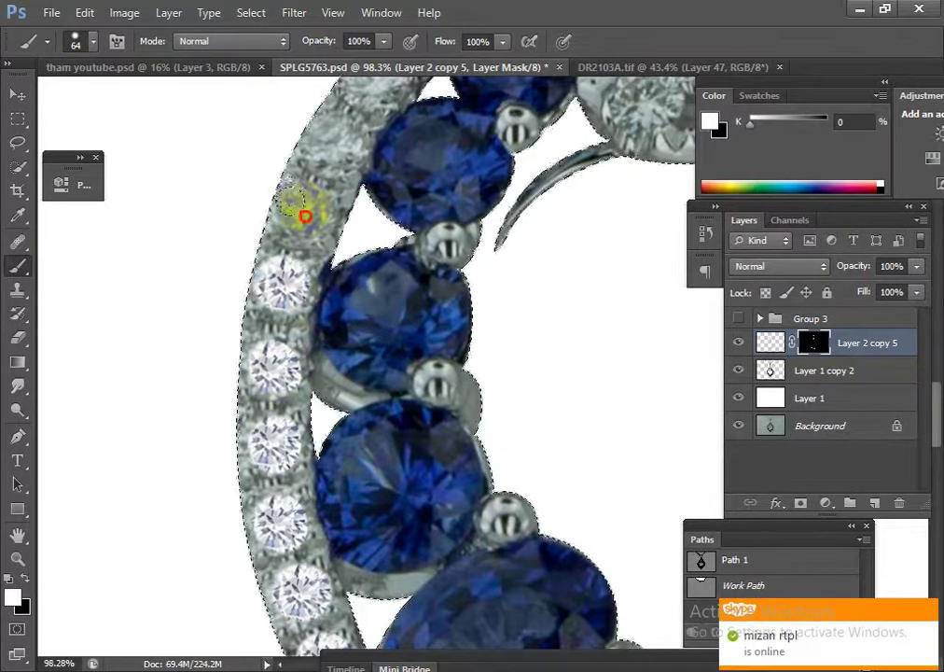
click(326, 140)
scroll(270, 317, up, 3)
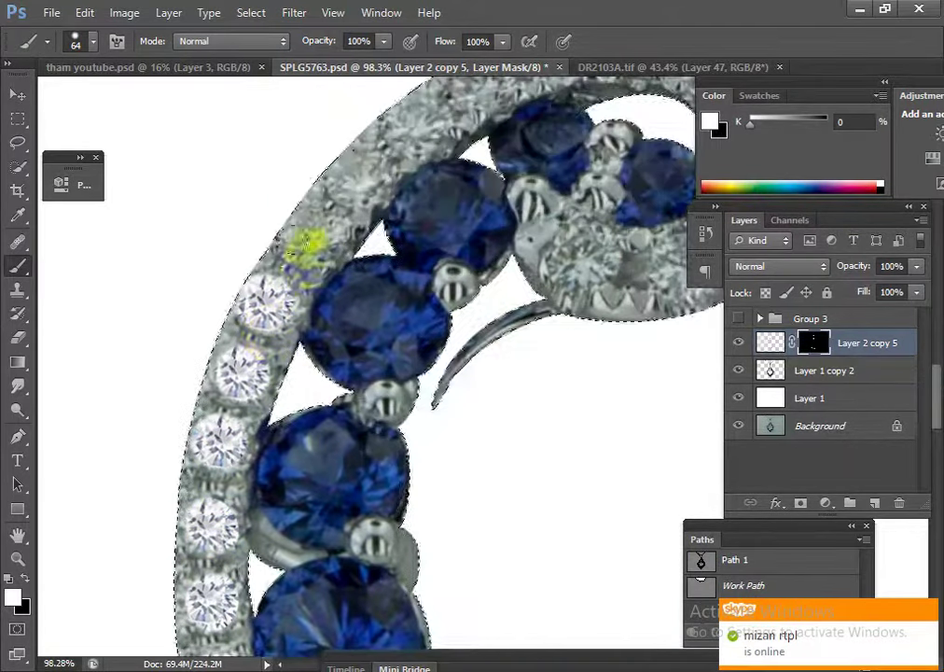
click(360, 158)
click(422, 127)
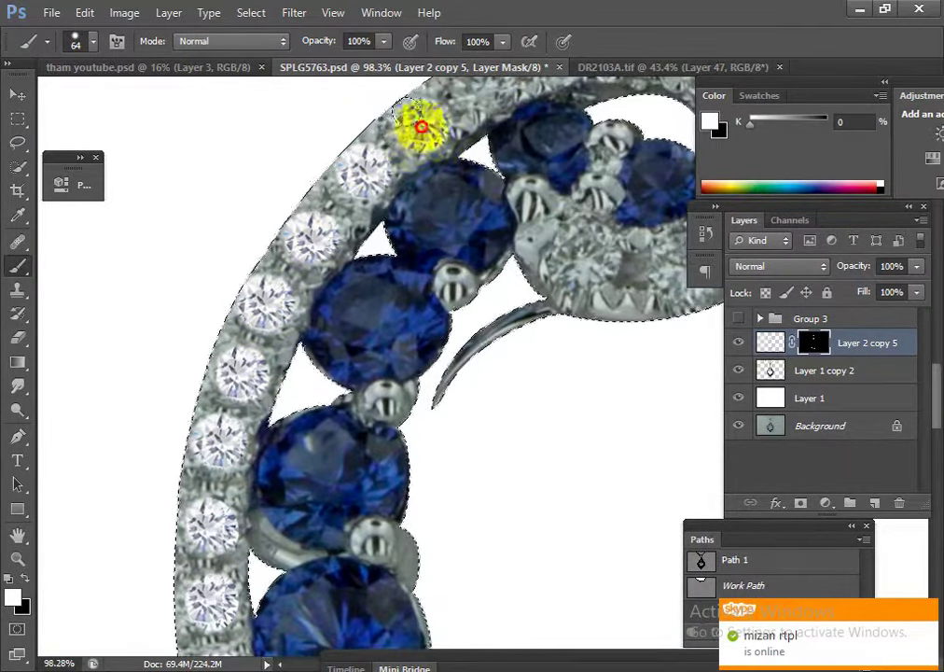
scroll(422, 126, up, 3)
Brighten the pavé diamonds all around the curve of the left inner swirl.
click(400, 261)
click(456, 233)
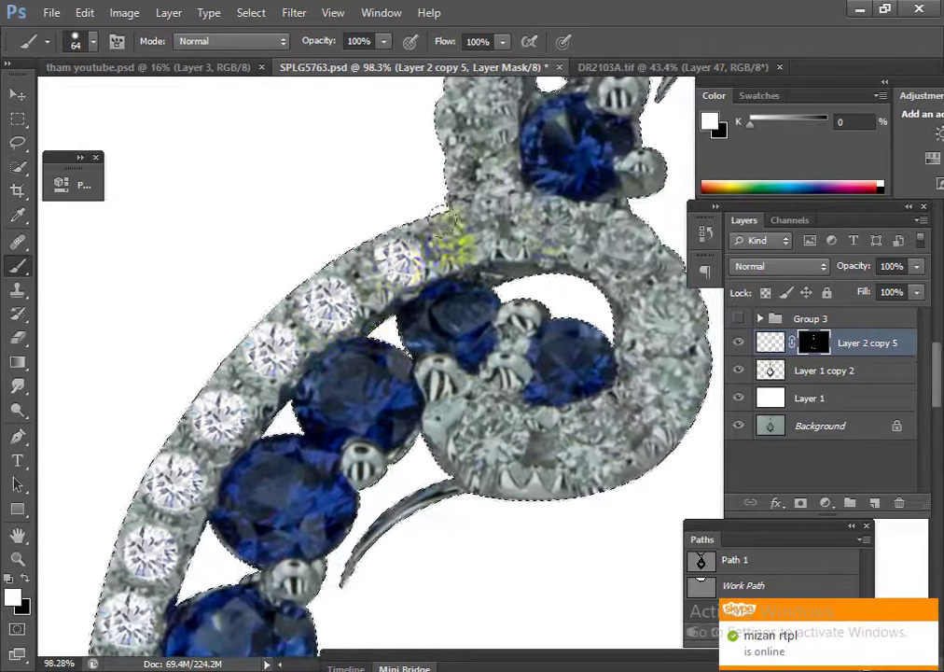
click(550, 227)
click(617, 248)
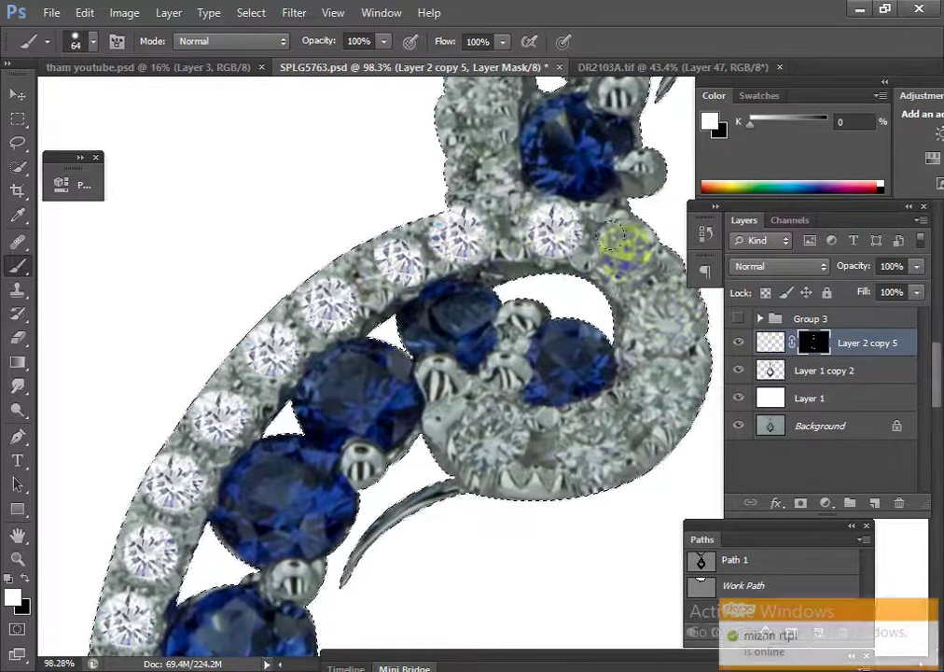
click(673, 313)
click(670, 381)
click(595, 446)
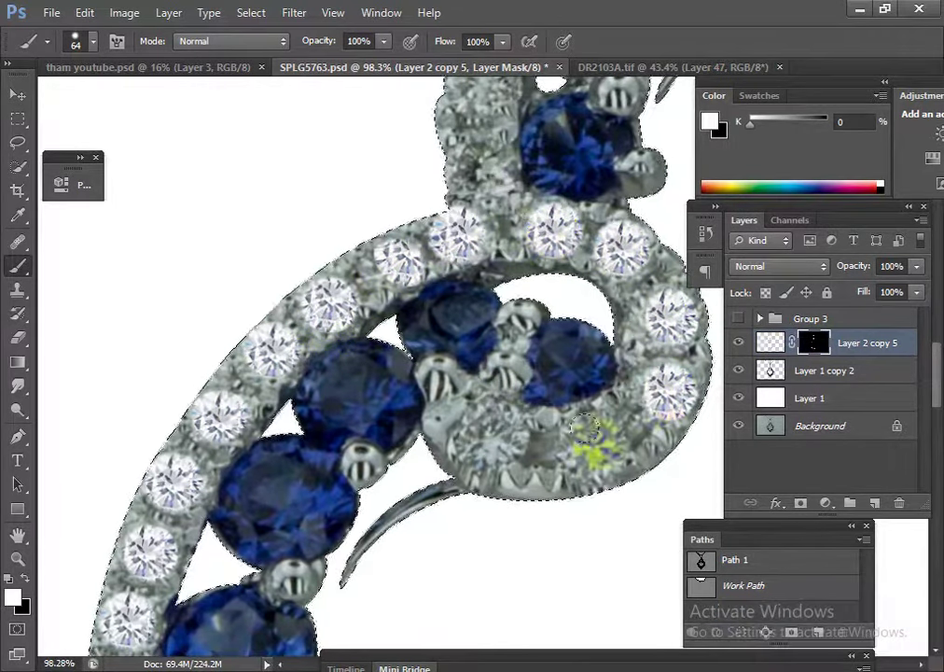
click(498, 446)
Brighten the diamonds on the upper-left curve near the bail, then zoom out.
drag(485, 211, 491, 443)
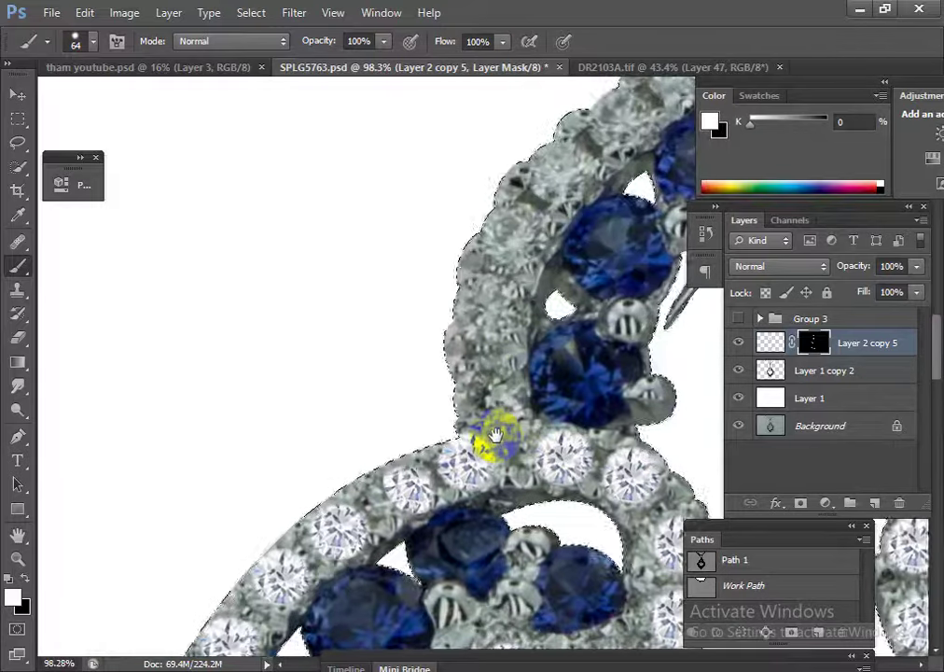
click(494, 394)
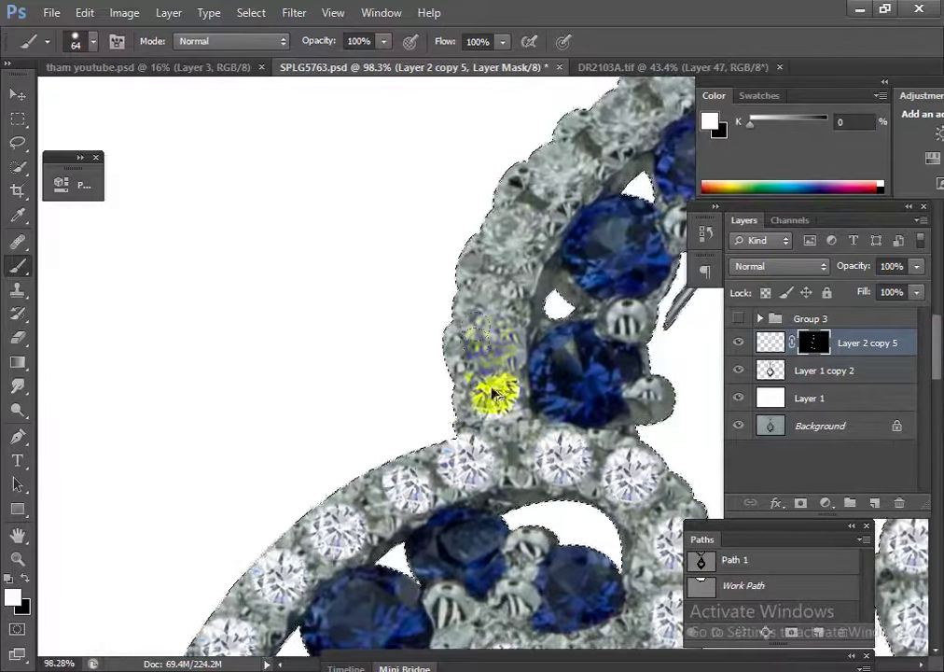
click(487, 310)
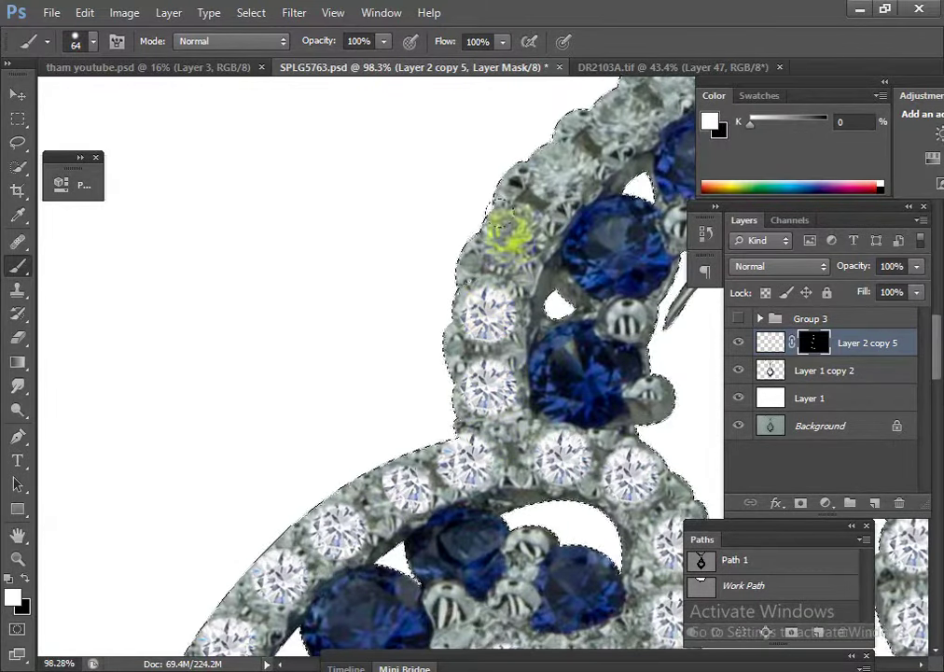
click(558, 171)
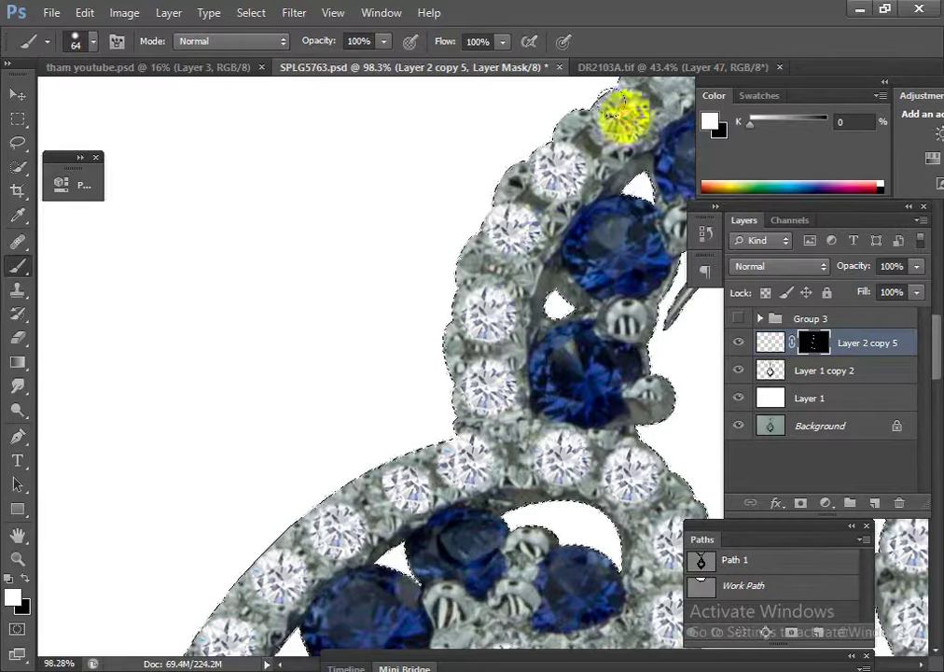
scroll(560, 187, up, 5)
click(500, 300)
click(559, 249)
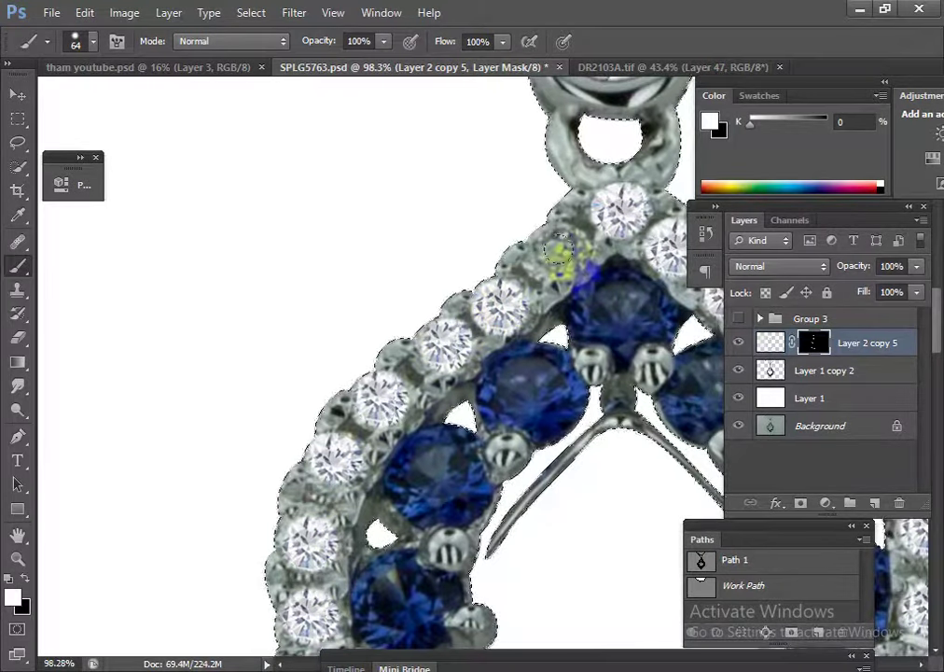
scroll(371, 238, down, 5)
scroll(553, 455, up, 2)
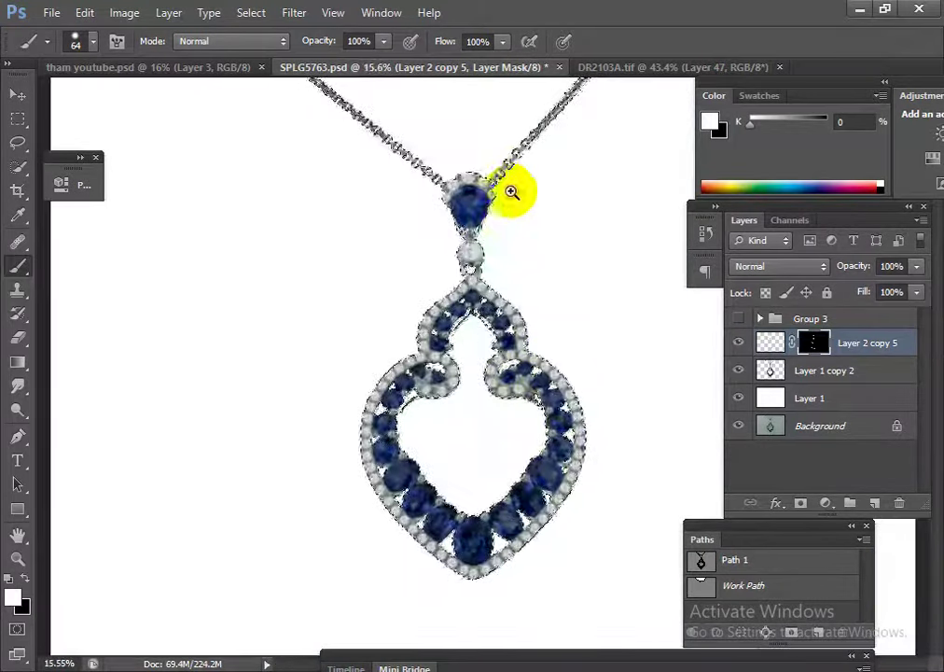
Add a new layer above Layer 1 copy 2 and fill the selection with light grey from DR2103A.tif.
scroll(482, 327, up, 2)
scroll(553, 459, down, 4)
scroll(552, 459, up, 4)
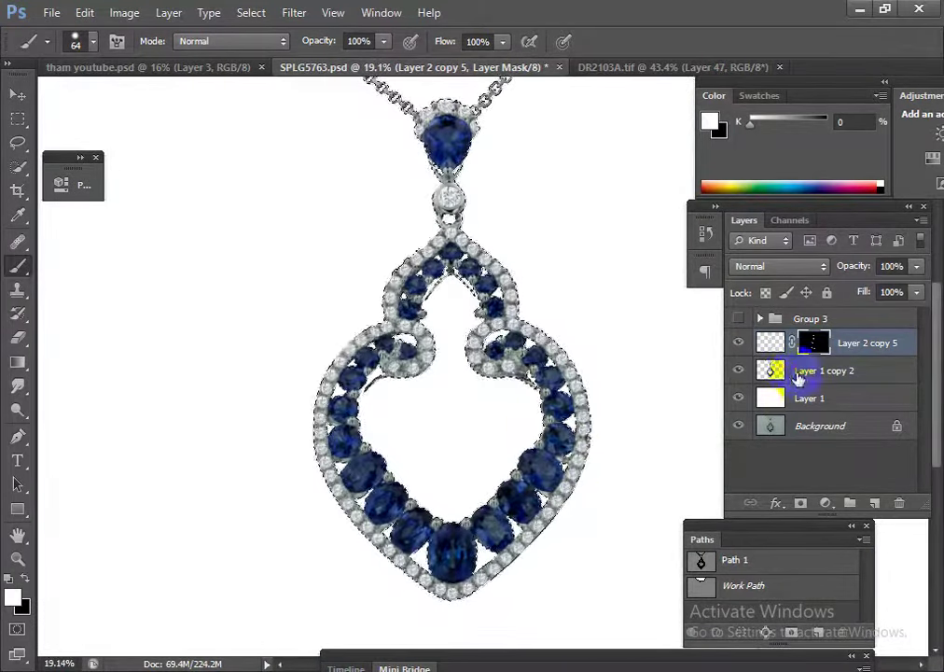
click(774, 370)
click(875, 505)
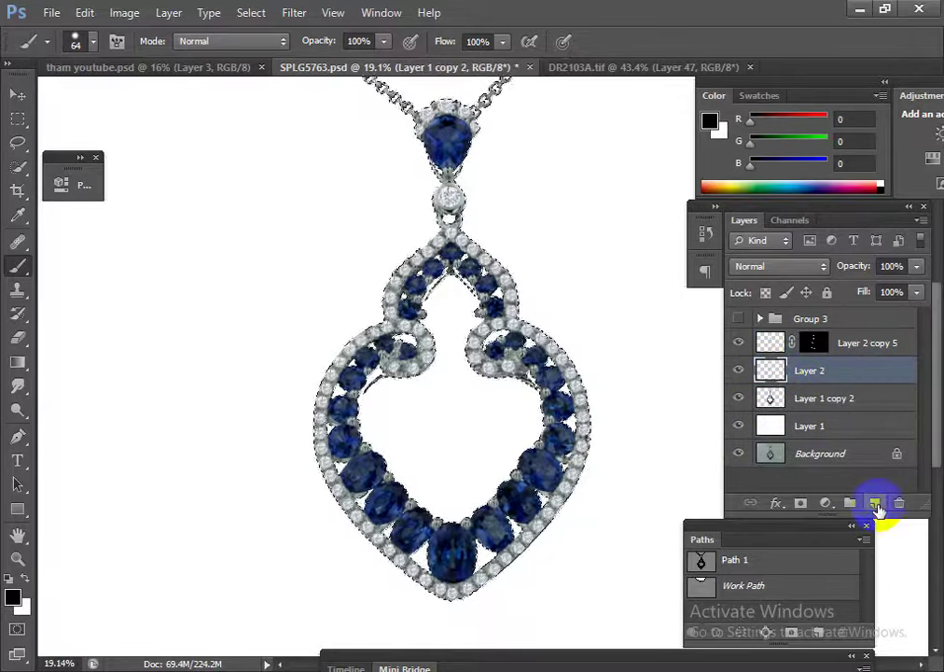
click(538, 67)
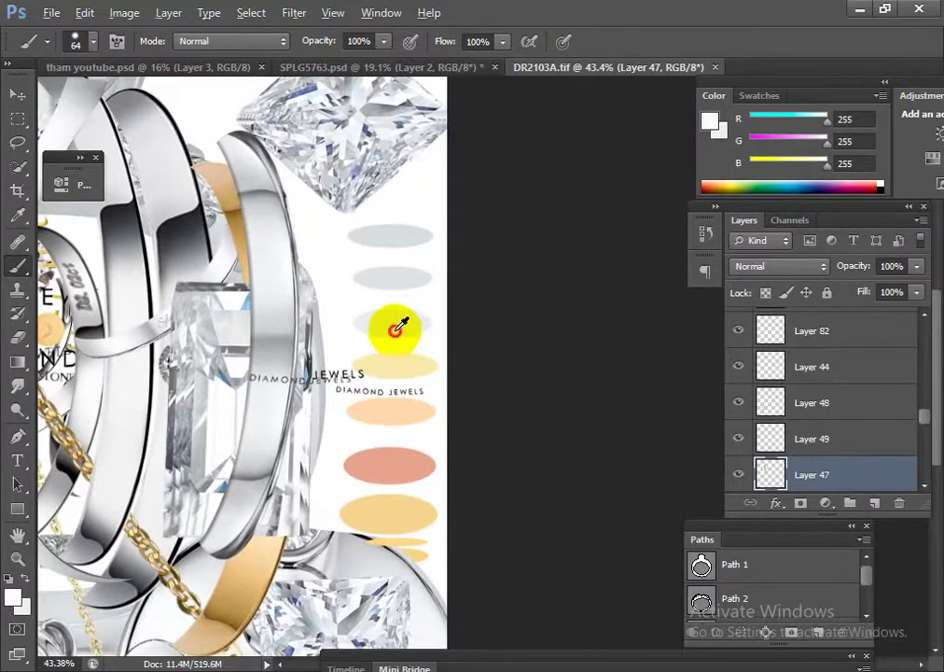
click(442, 71)
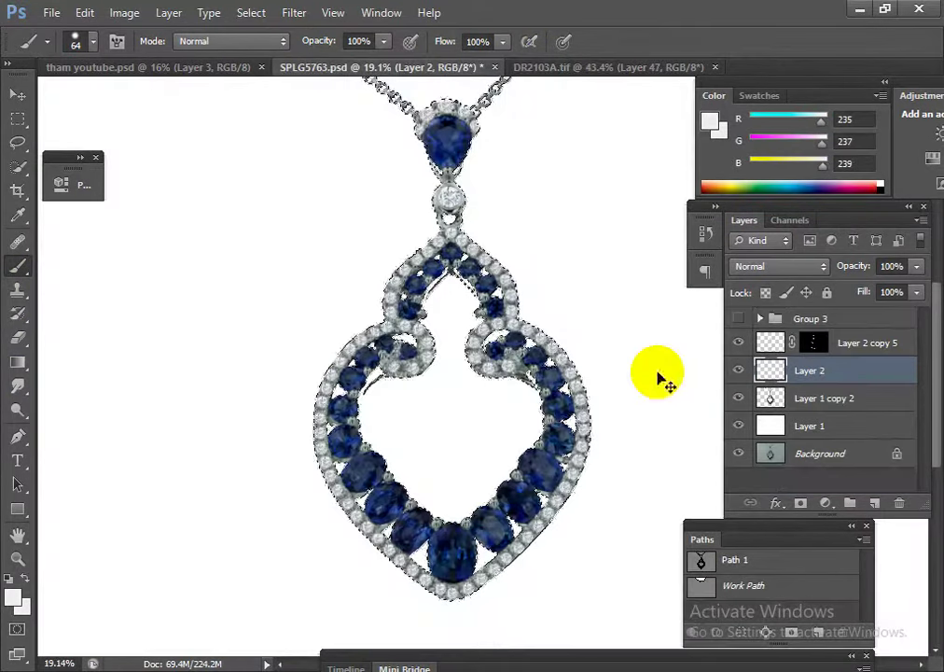
key(alt+BackSpace)
Set Layer 2's blend mode to Color and mask it to the selection.
click(807, 267)
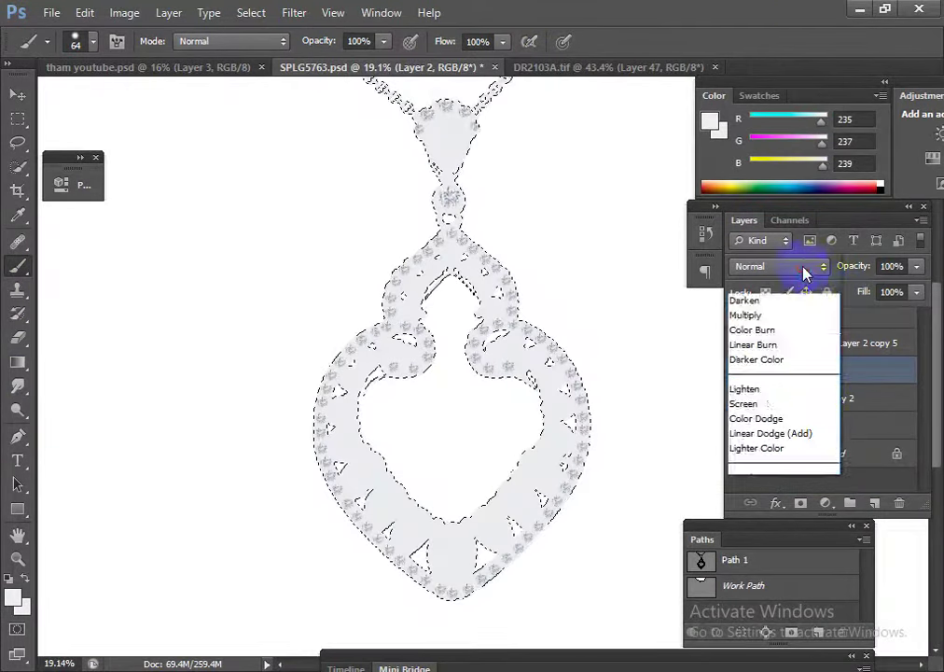
click(767, 459)
scroll(564, 448, down, 5)
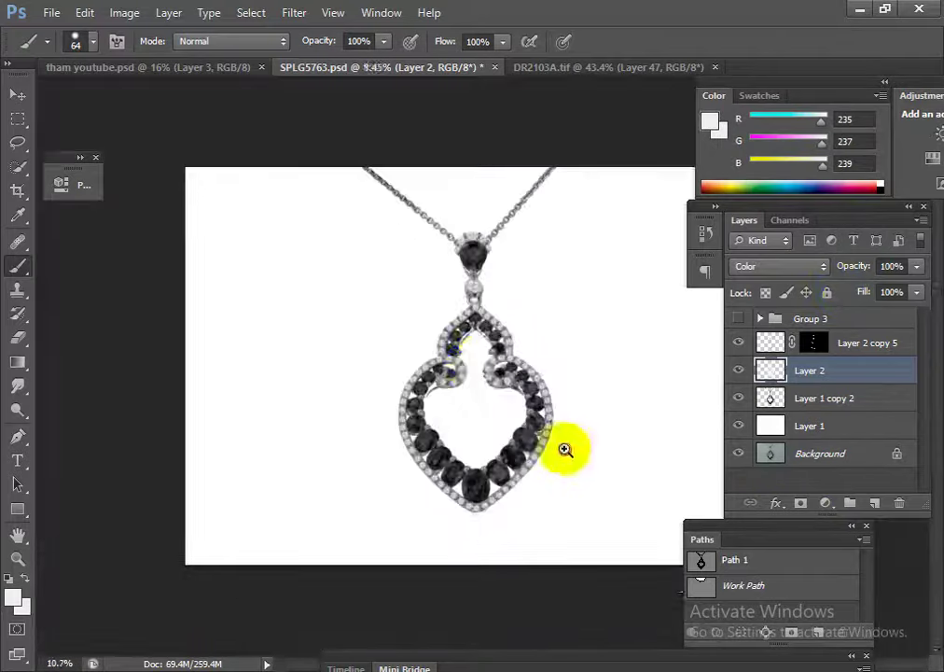
scroll(635, 462, up, 5)
click(802, 505)
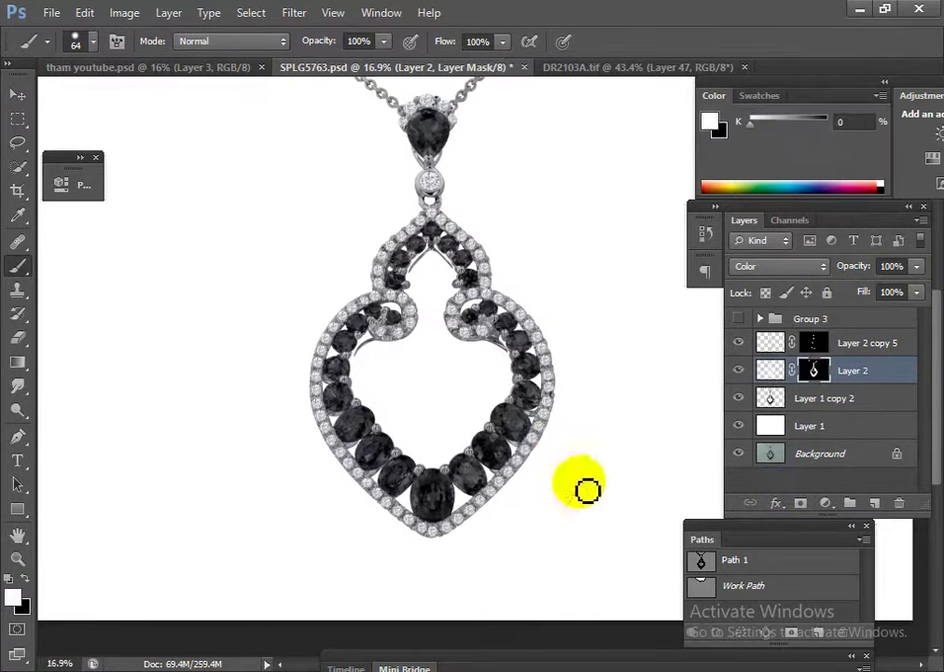
With a black brush on Layer 2's mask, restore blue to the centre and right-side stones.
scroll(467, 492, up, 4)
drag(428, 489, 396, 504)
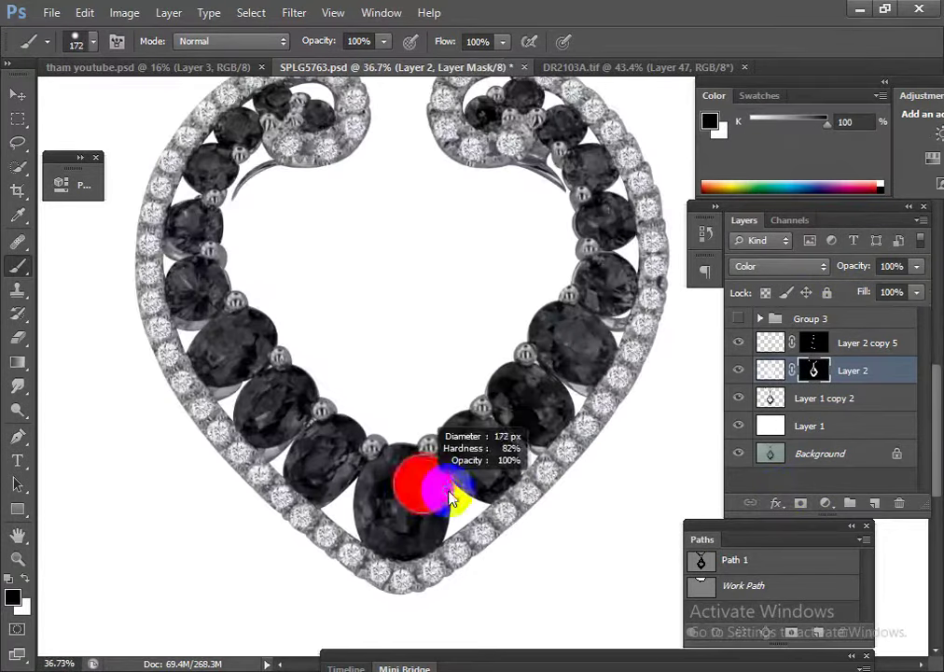
click(399, 499)
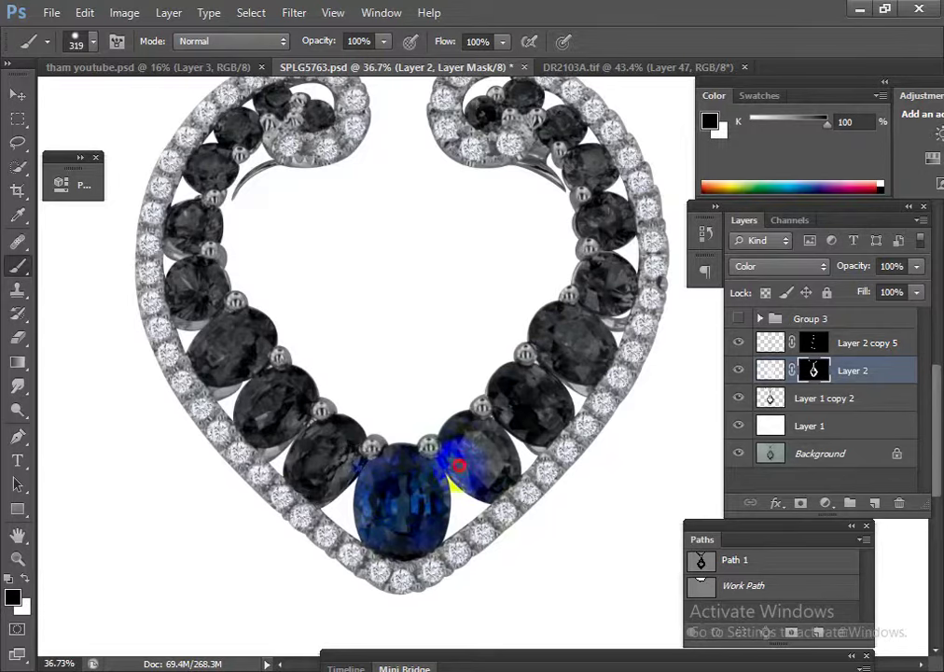
drag(546, 379, 495, 481)
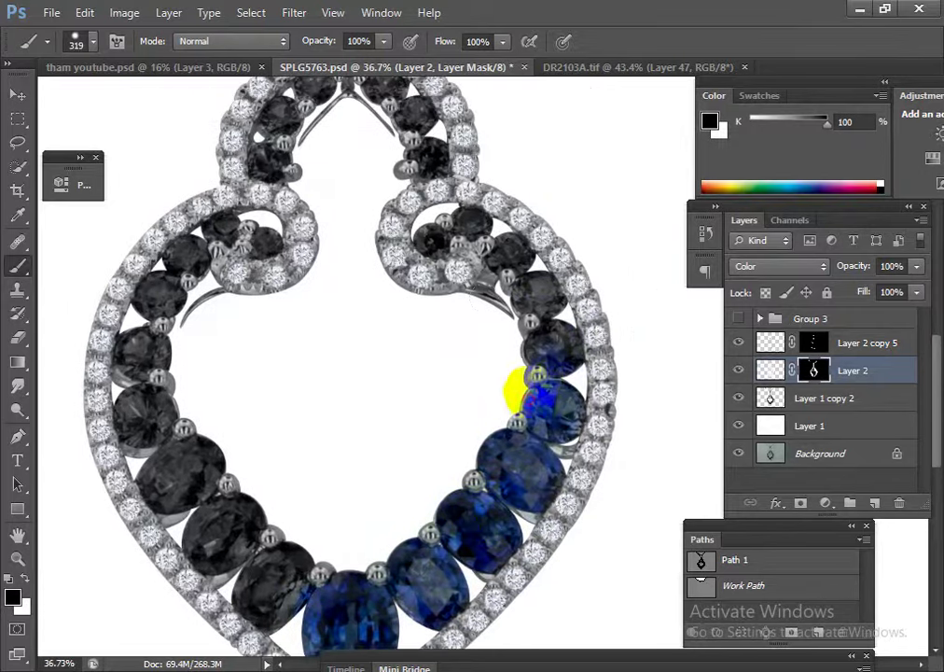
drag(519, 347, 483, 333)
drag(541, 297, 506, 260)
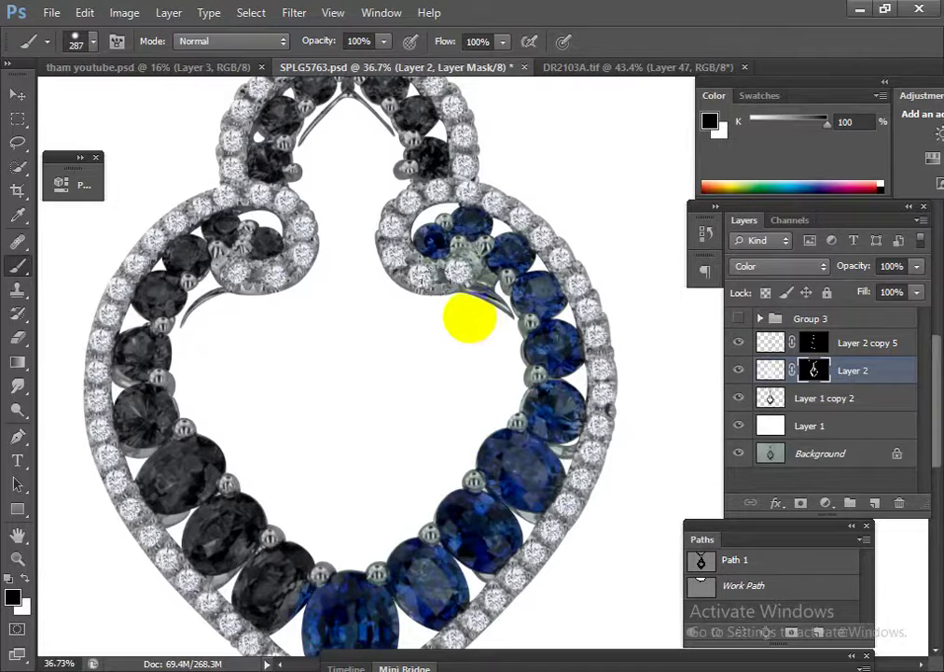
Restore blue to the lower-left, small upper-left and top pear drop stones.
drag(339, 576, 395, 508)
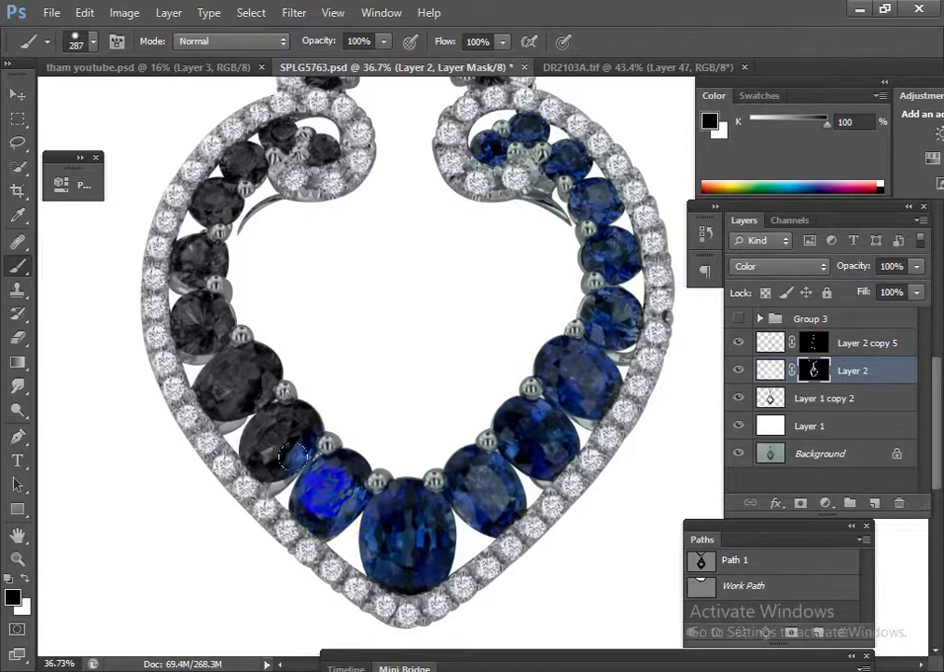
drag(283, 408, 250, 383)
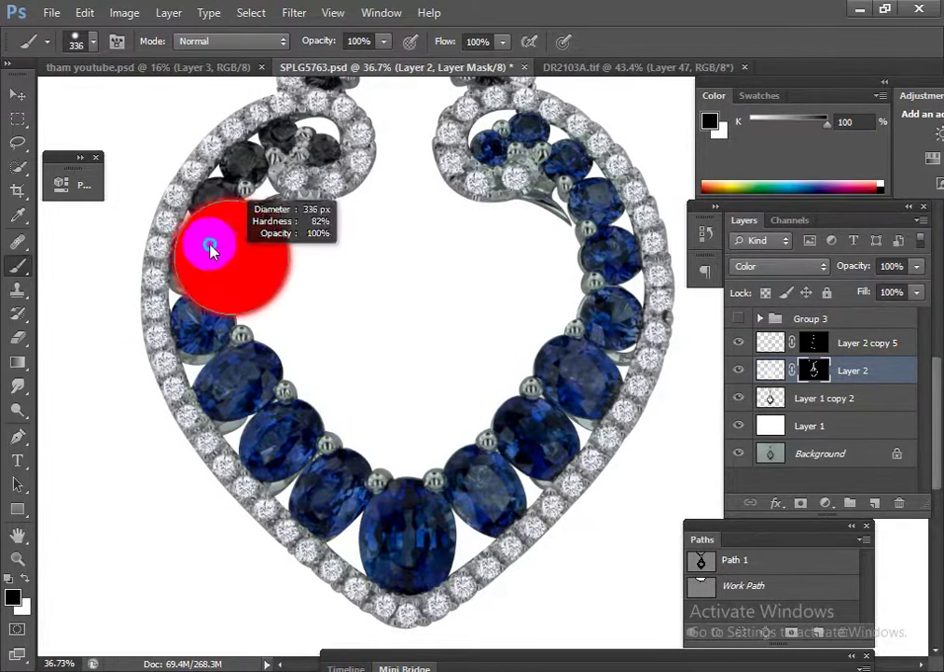
drag(211, 228, 200, 207)
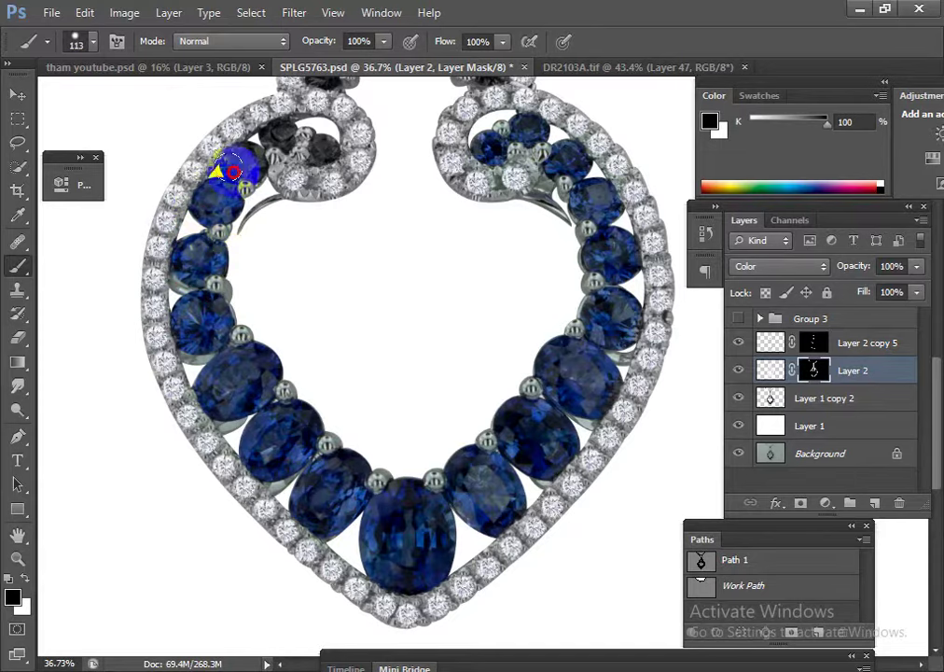
drag(449, 238, 422, 362)
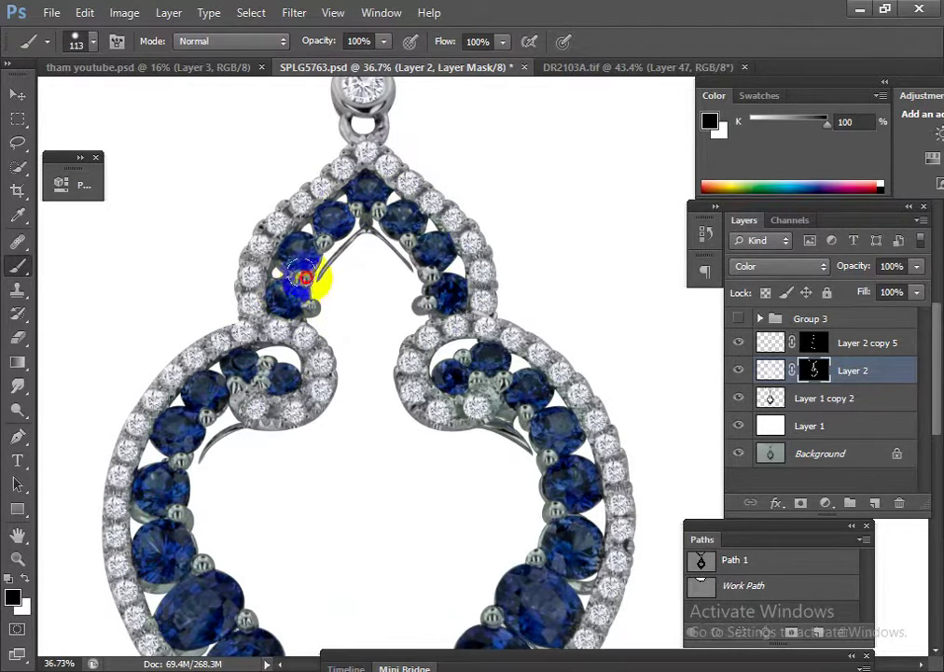
scroll(441, 331, down, 3)
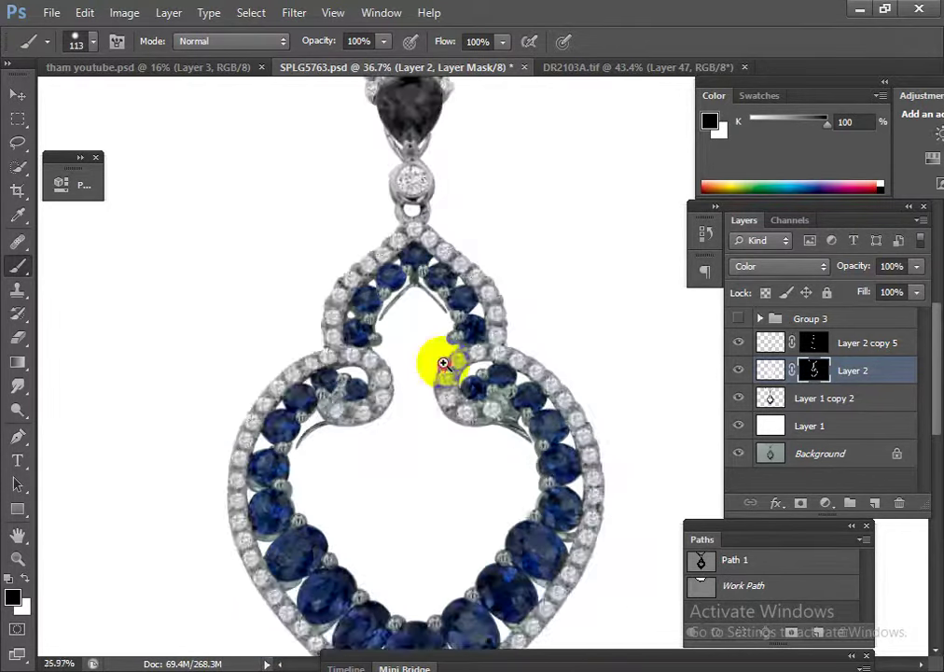
scroll(448, 341, down, 5)
scroll(495, 271, up, 8)
alt+right_click(525, 168)
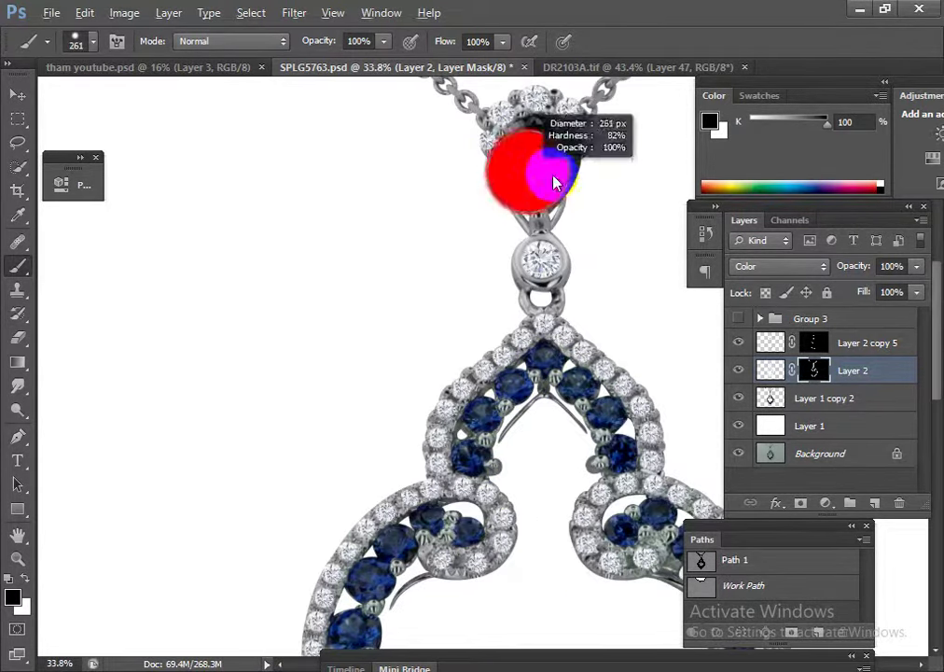
click(536, 166)
scroll(396, 508, down, 6)
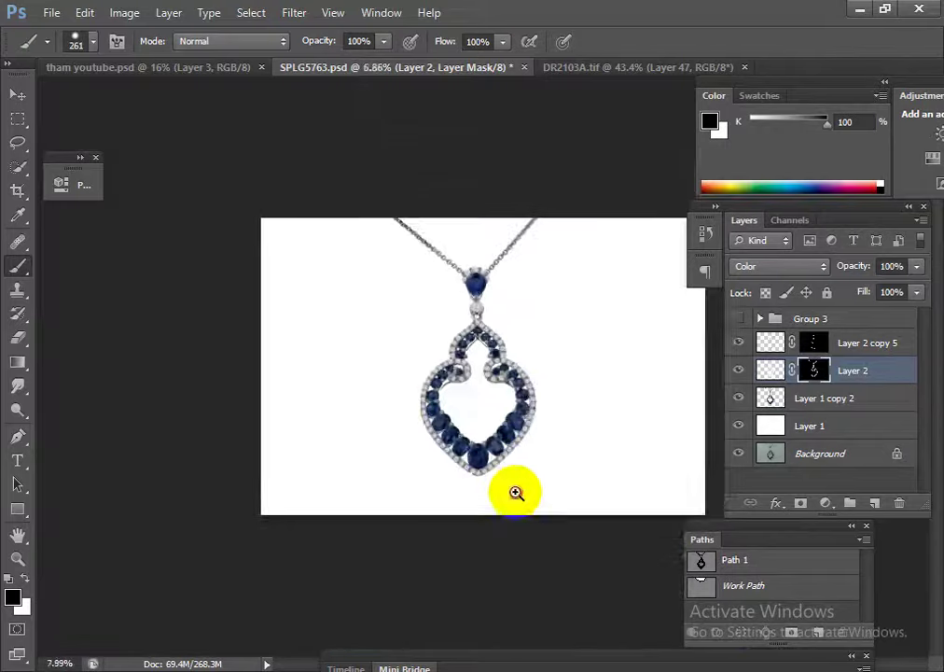
scroll(516, 495, up, 3)
click(792, 401)
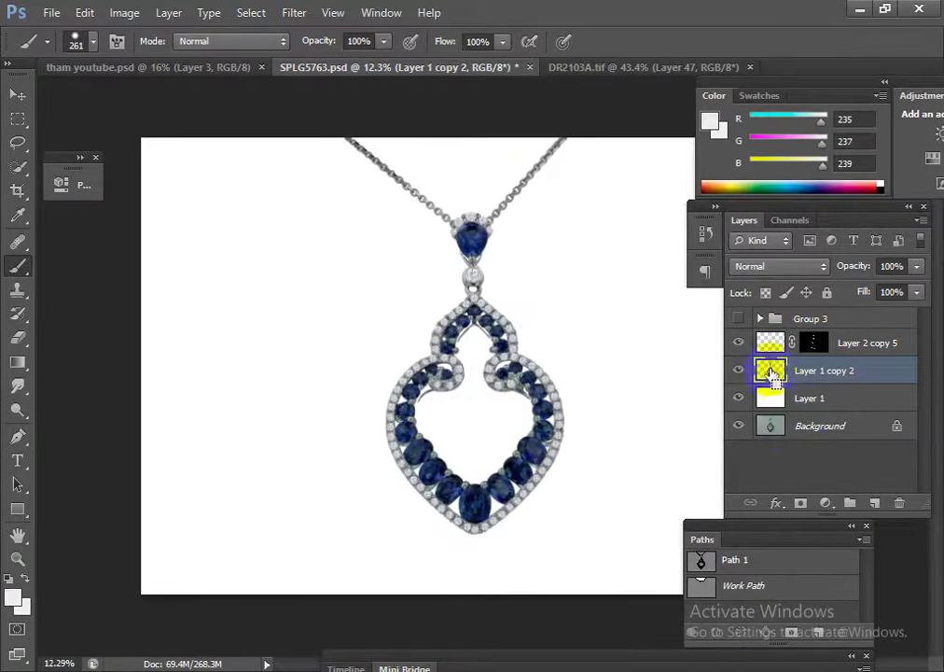
click(825, 503)
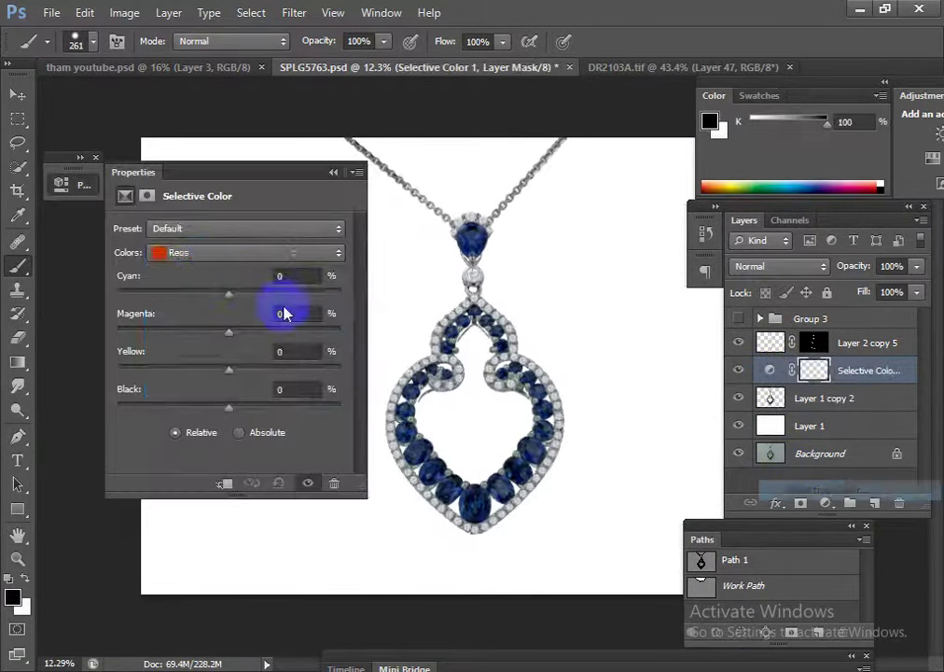
click(204, 254)
click(199, 364)
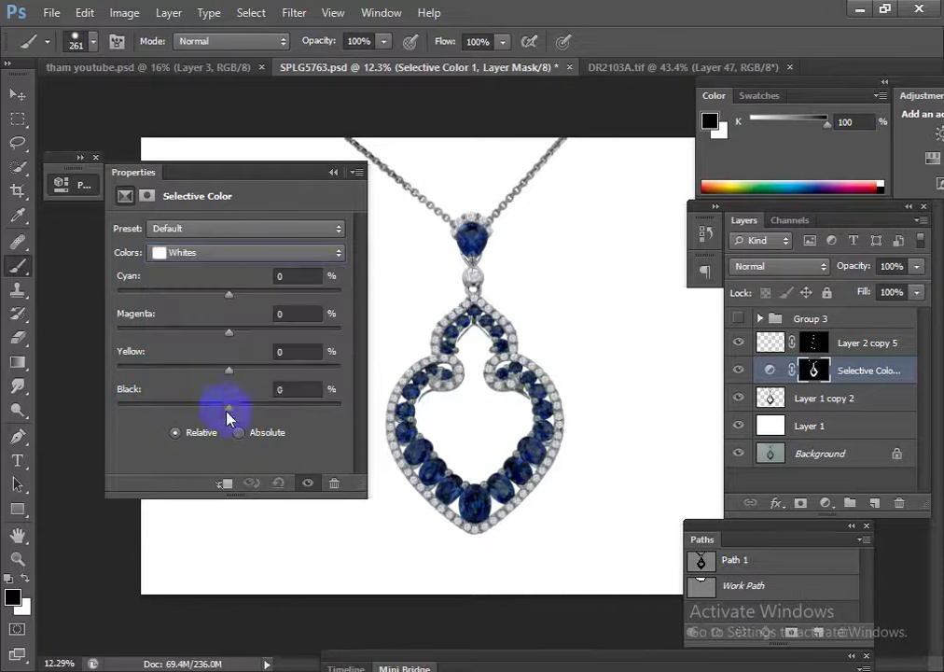
click(208, 258)
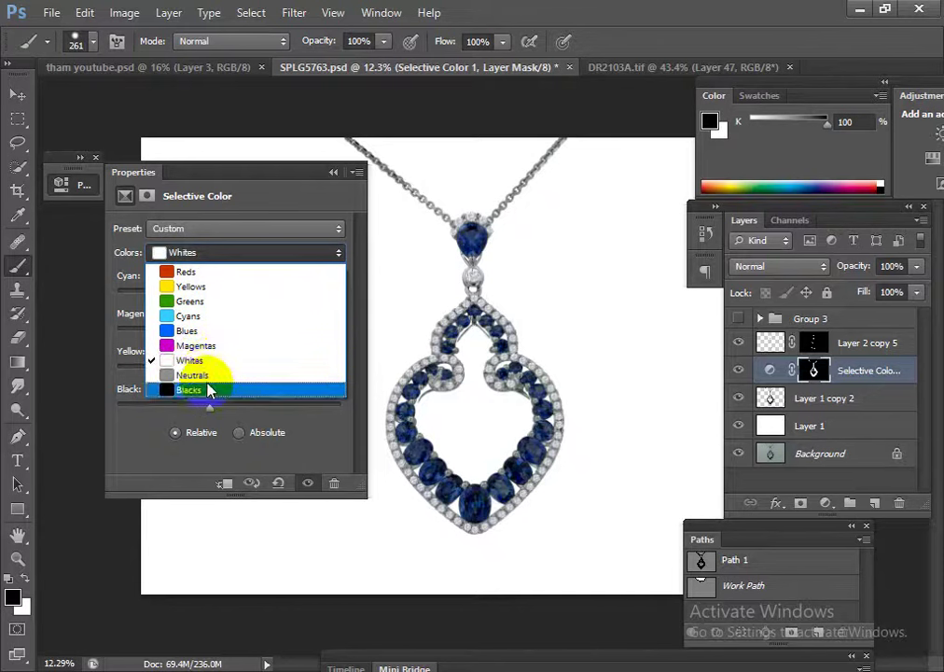
click(211, 379)
drag(234, 411, 207, 411)
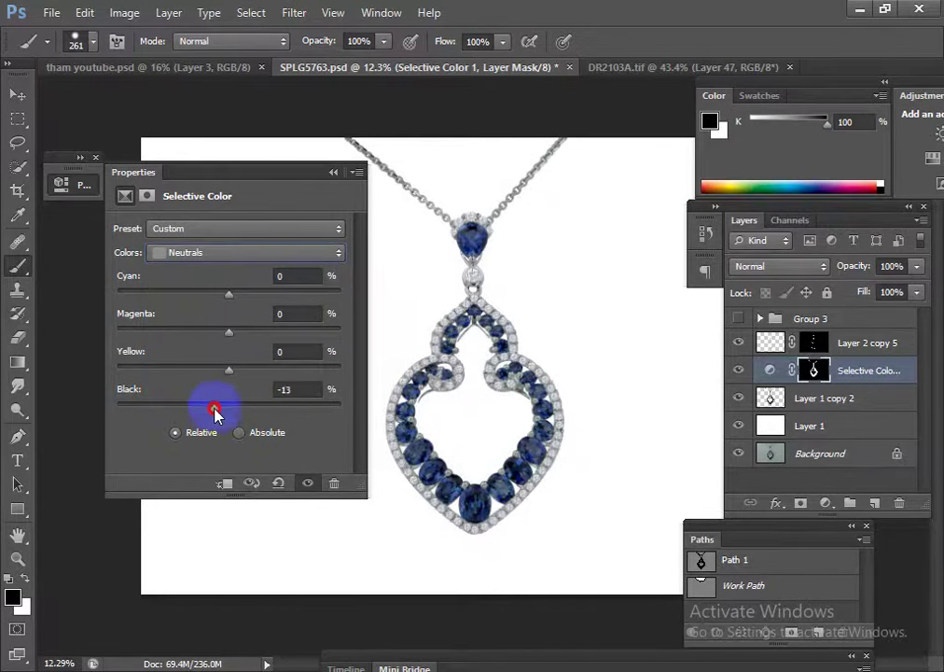
click(333, 173)
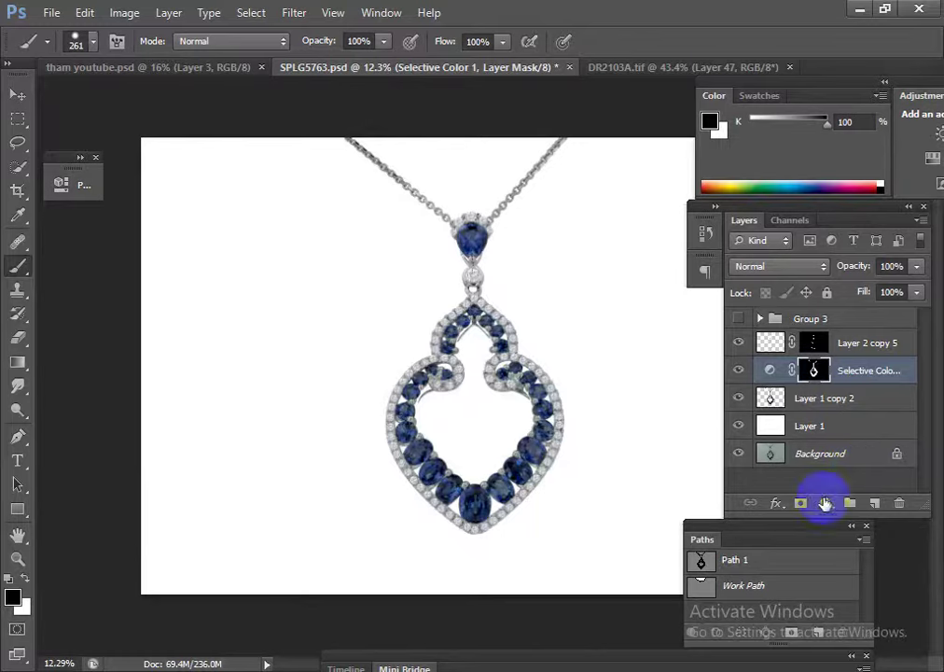
click(800, 505)
scroll(480, 550, up, 2)
scroll(490, 497, up, 2)
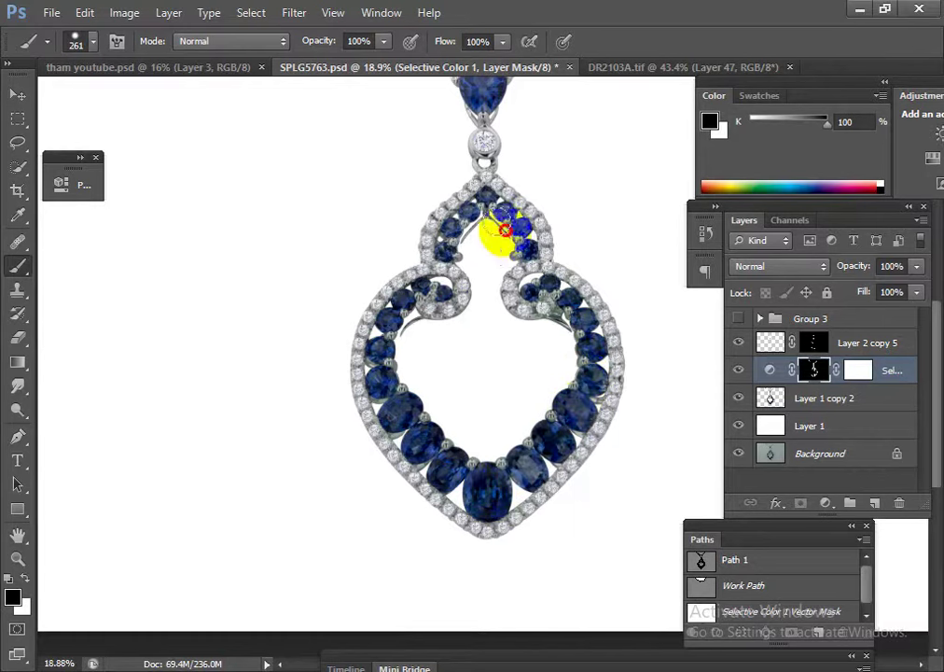
mouse_move(480, 328)
mouse_down()
mouse_move(467, 306)
mouse_move(383, 318)
mouse_move(582, 438)
mouse_up()
key(Delete)
mouse_move(551, 481)
mouse_down()
mouse_move(497, 449)
mouse_move(582, 483)
mouse_move(698, 451)
mouse_up()
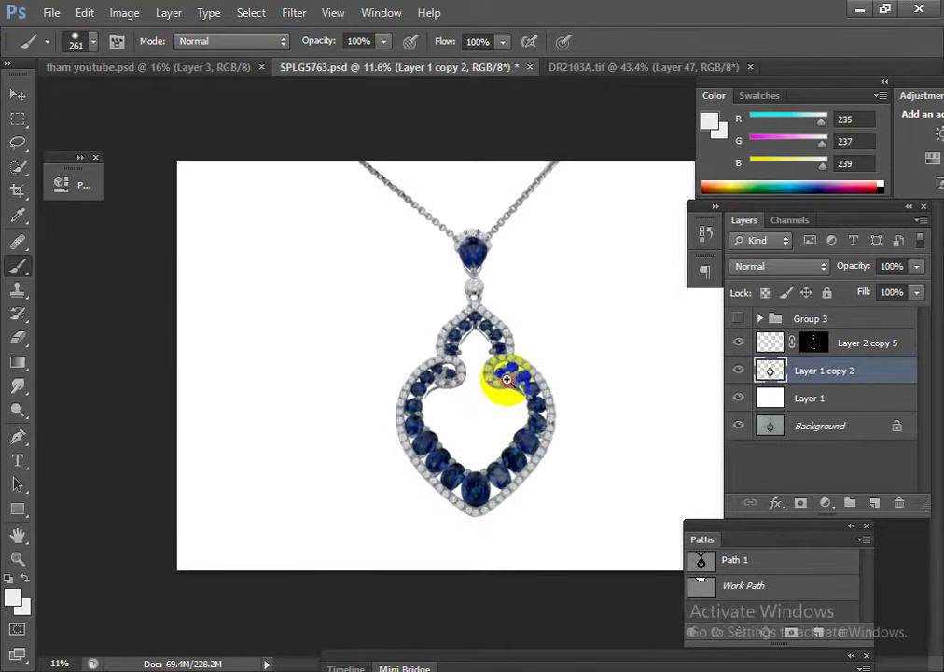
mouse_move(510, 379)
mouse_down()
mouse_move(628, 423)
mouse_move(591, 414)
mouse_up()
alt+click(737, 425)
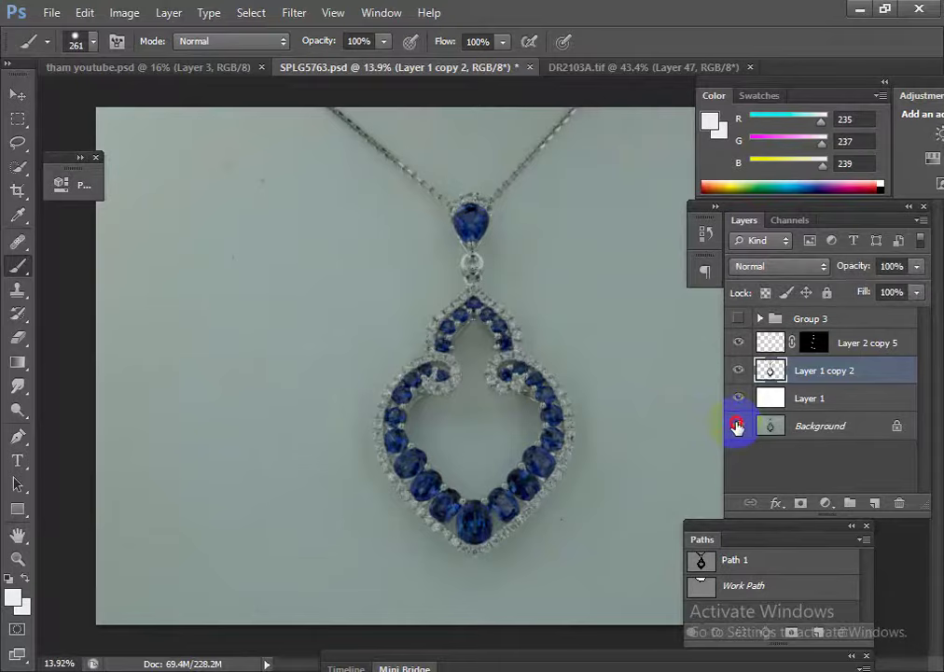
alt+click(737, 426)
alt+click(737, 426)
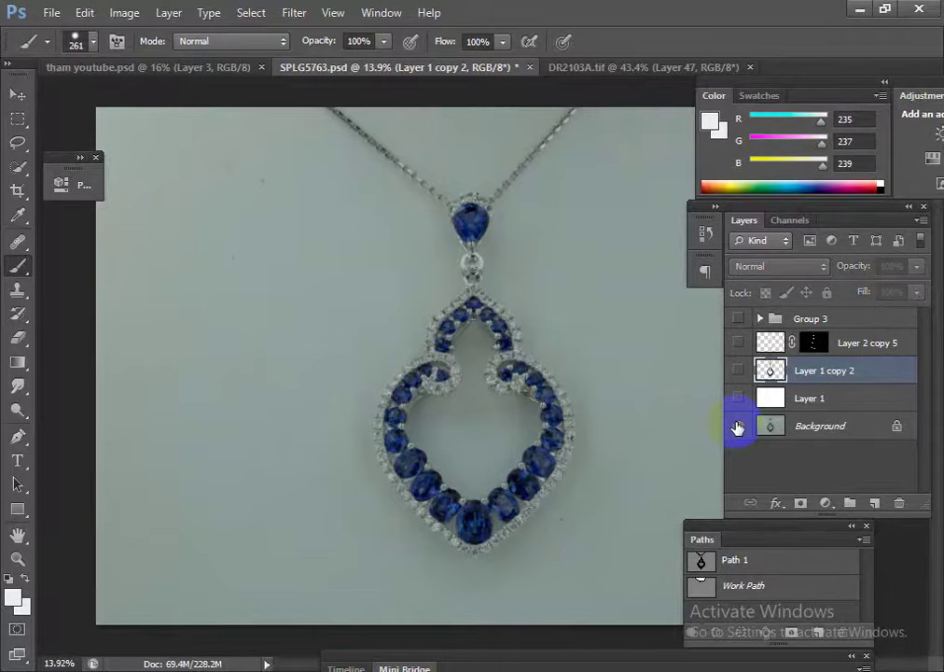
alt+click(738, 426)
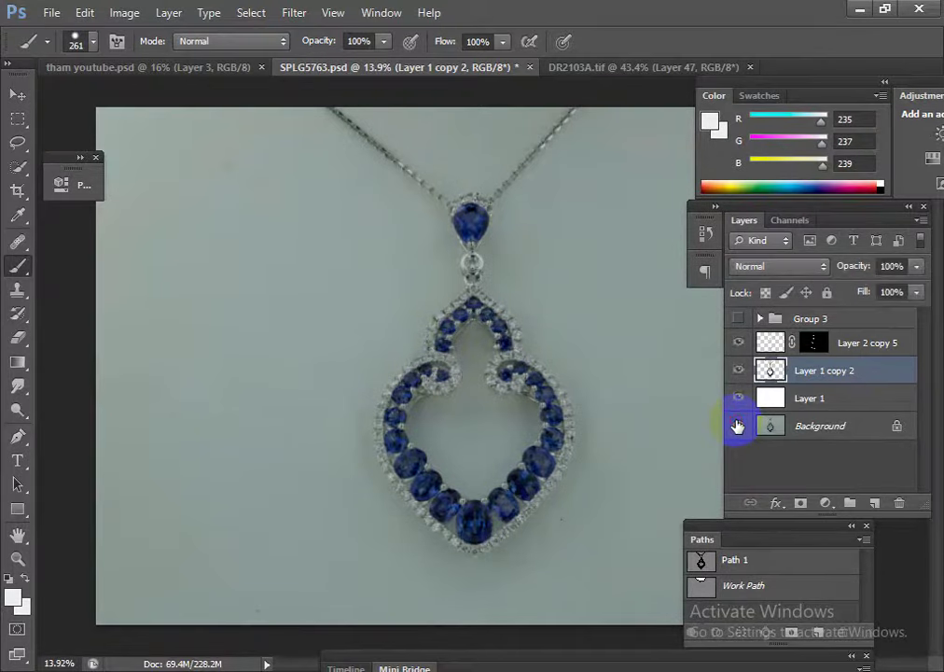
alt+click(738, 426)
alt+click(737, 425)
alt+click(737, 425)
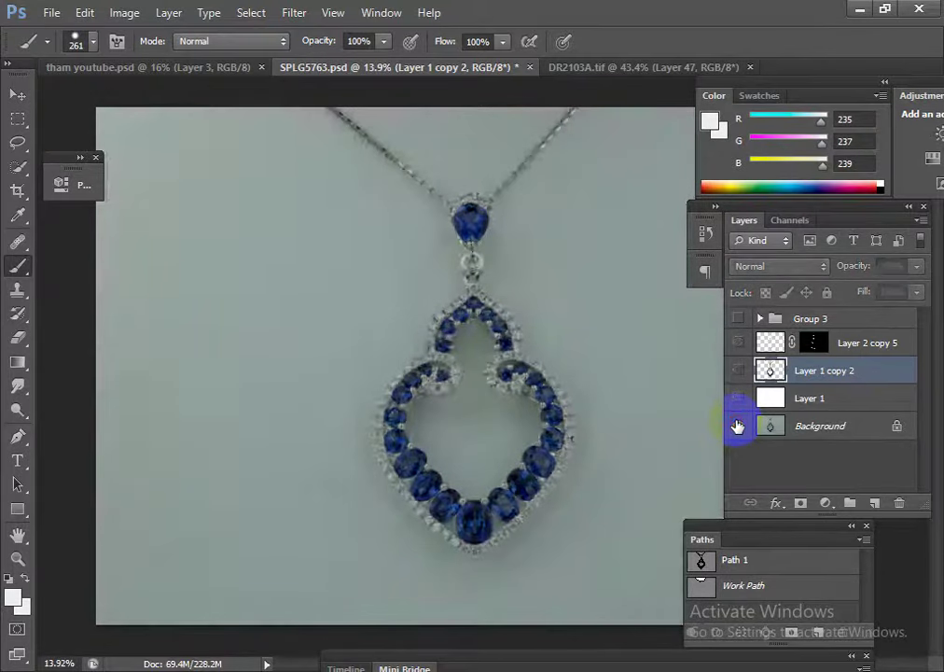
alt+click(737, 425)
alt+click(738, 426)
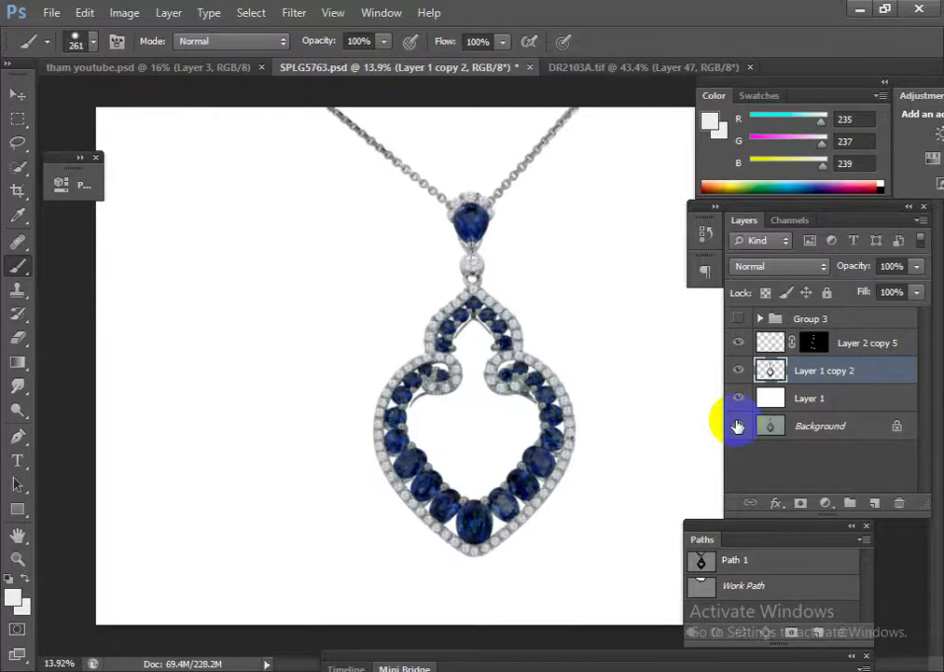
alt+click(737, 426)
click(601, 536)
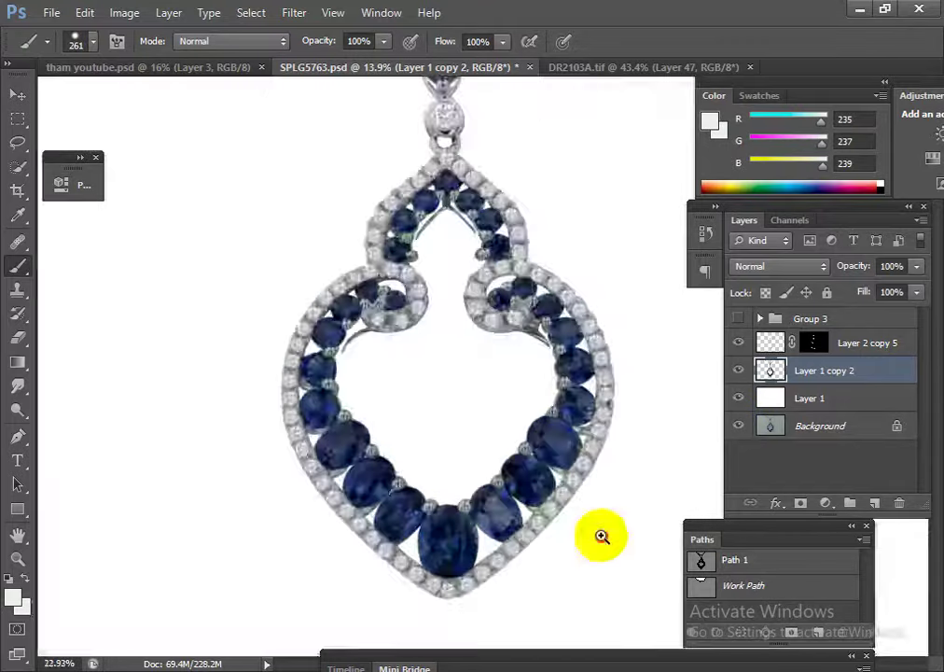
mouse_move(616, 532)
mouse_down()
mouse_move(481, 344)
mouse_move(553, 444)
mouse_move(620, 486)
mouse_up()
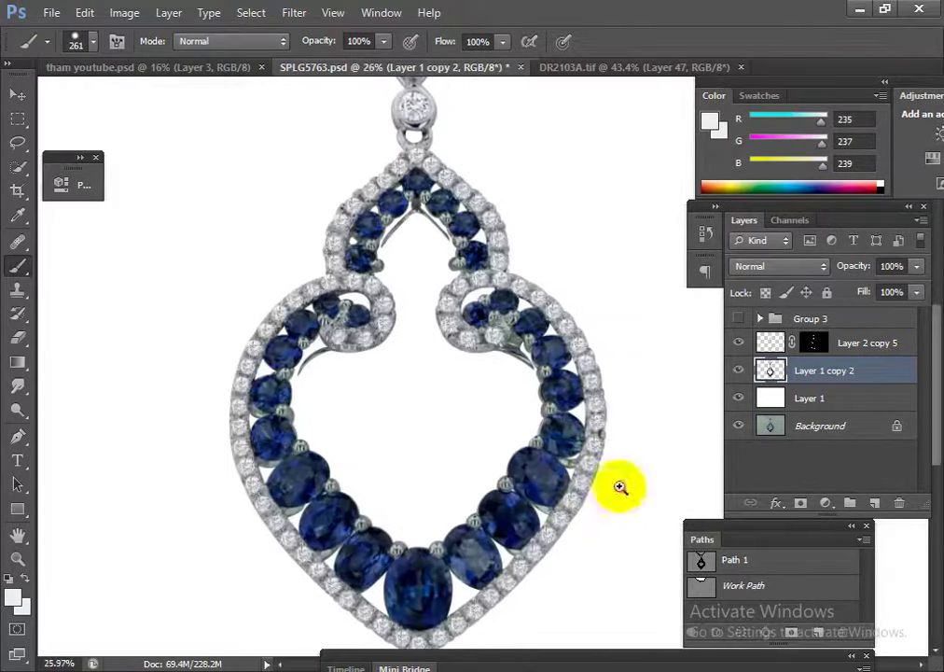